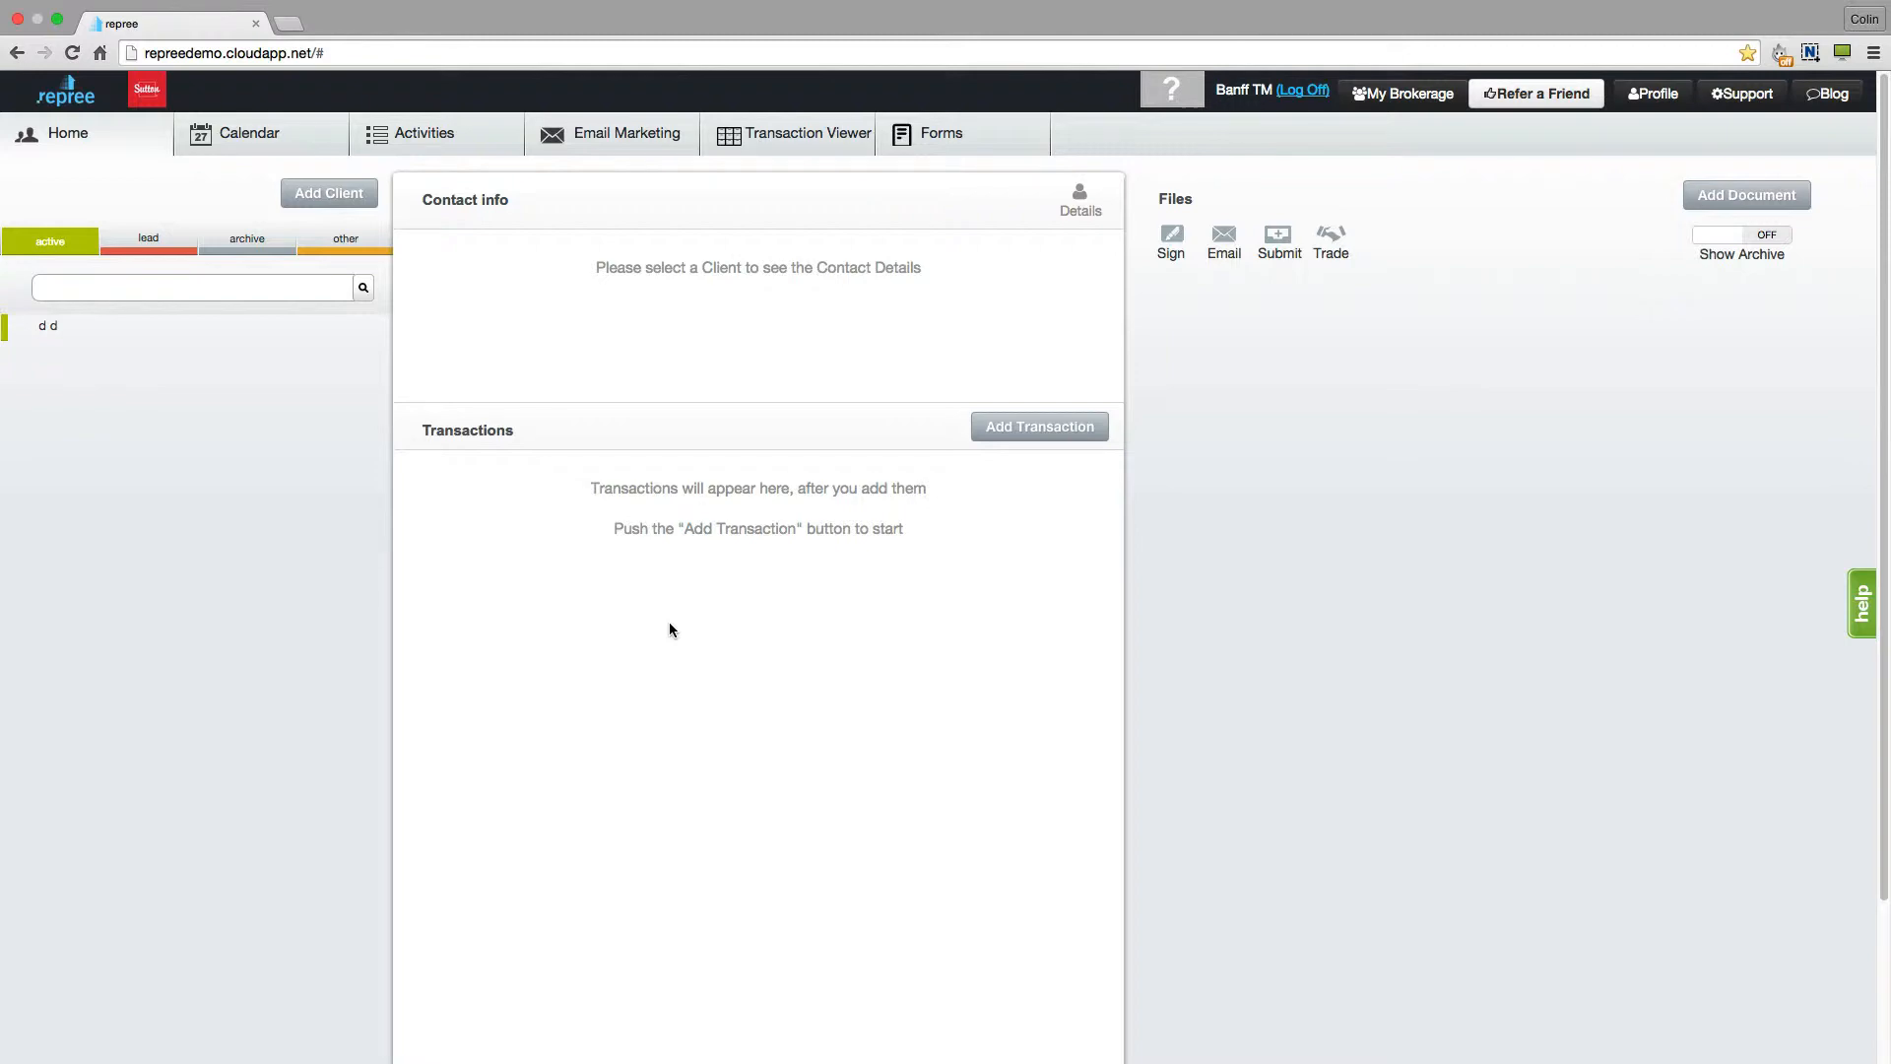
- Open the Activity Plan Builder and start a new plan template named "New Listing"
left_click(424, 143)
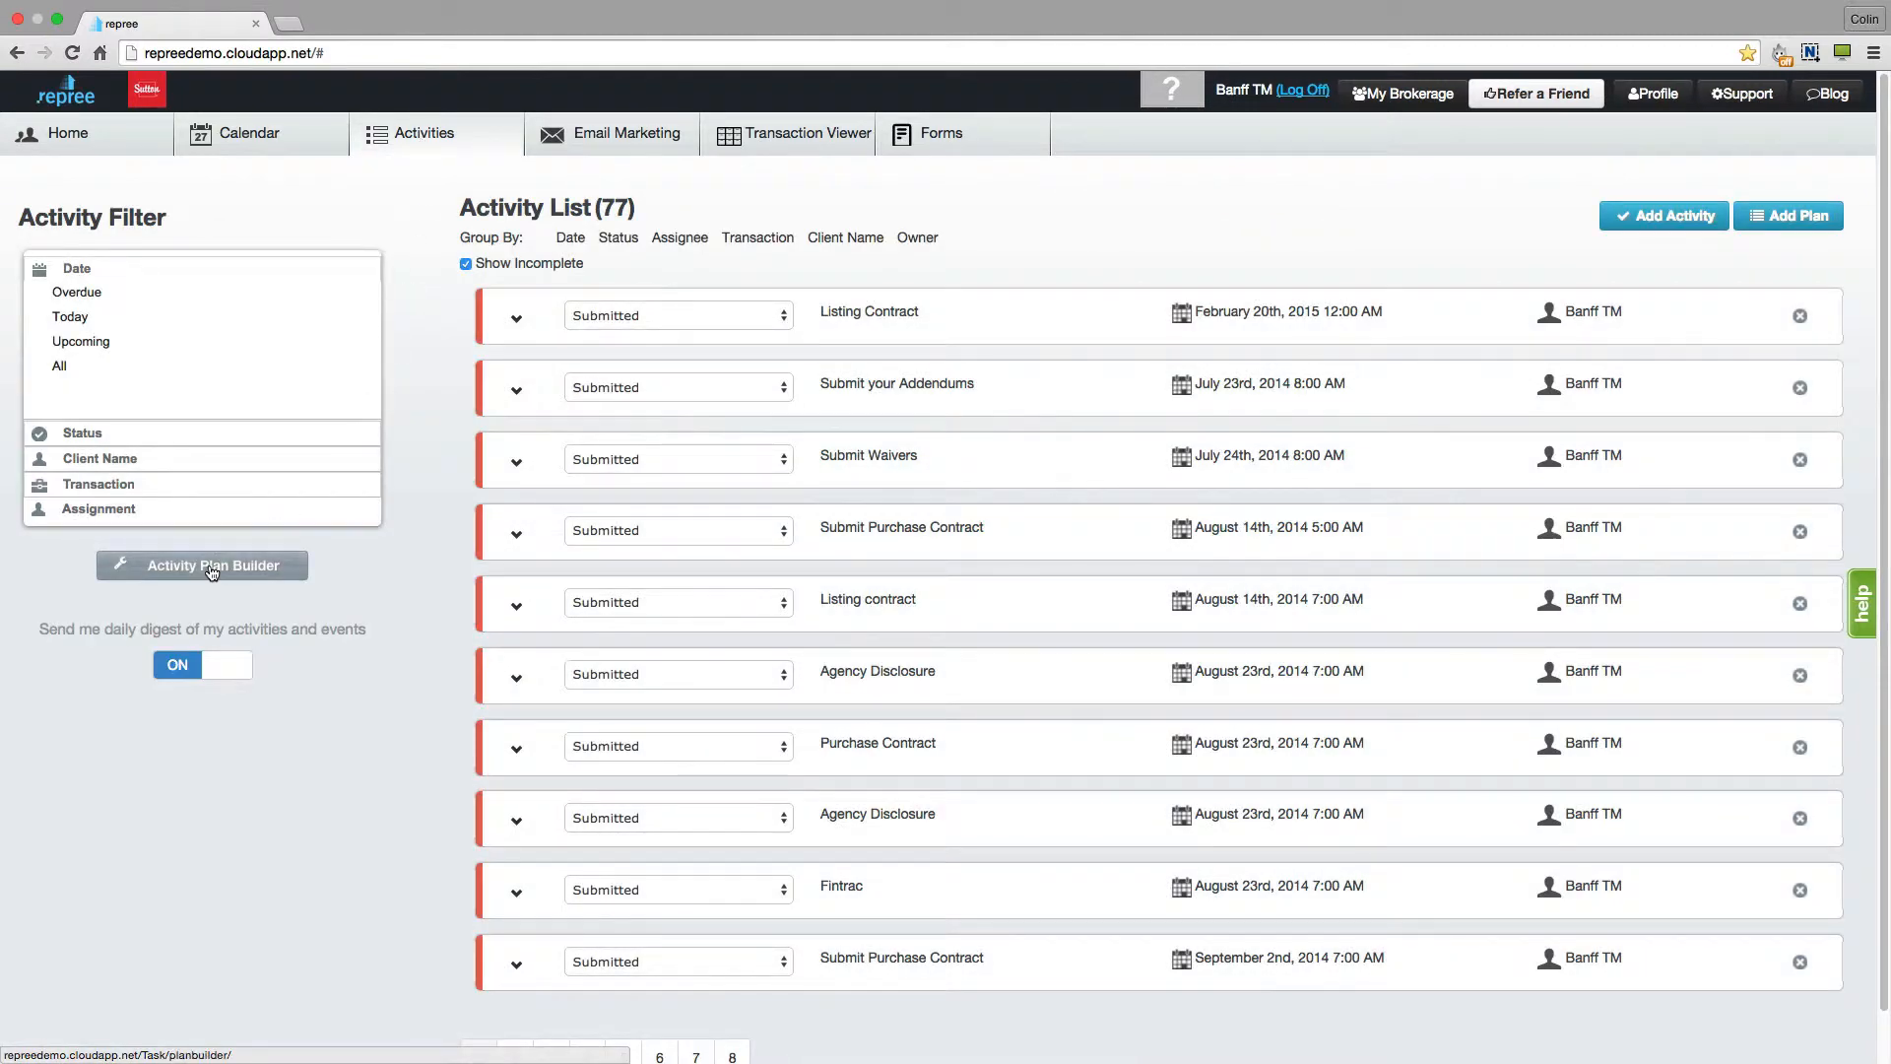
left_click(212, 569)
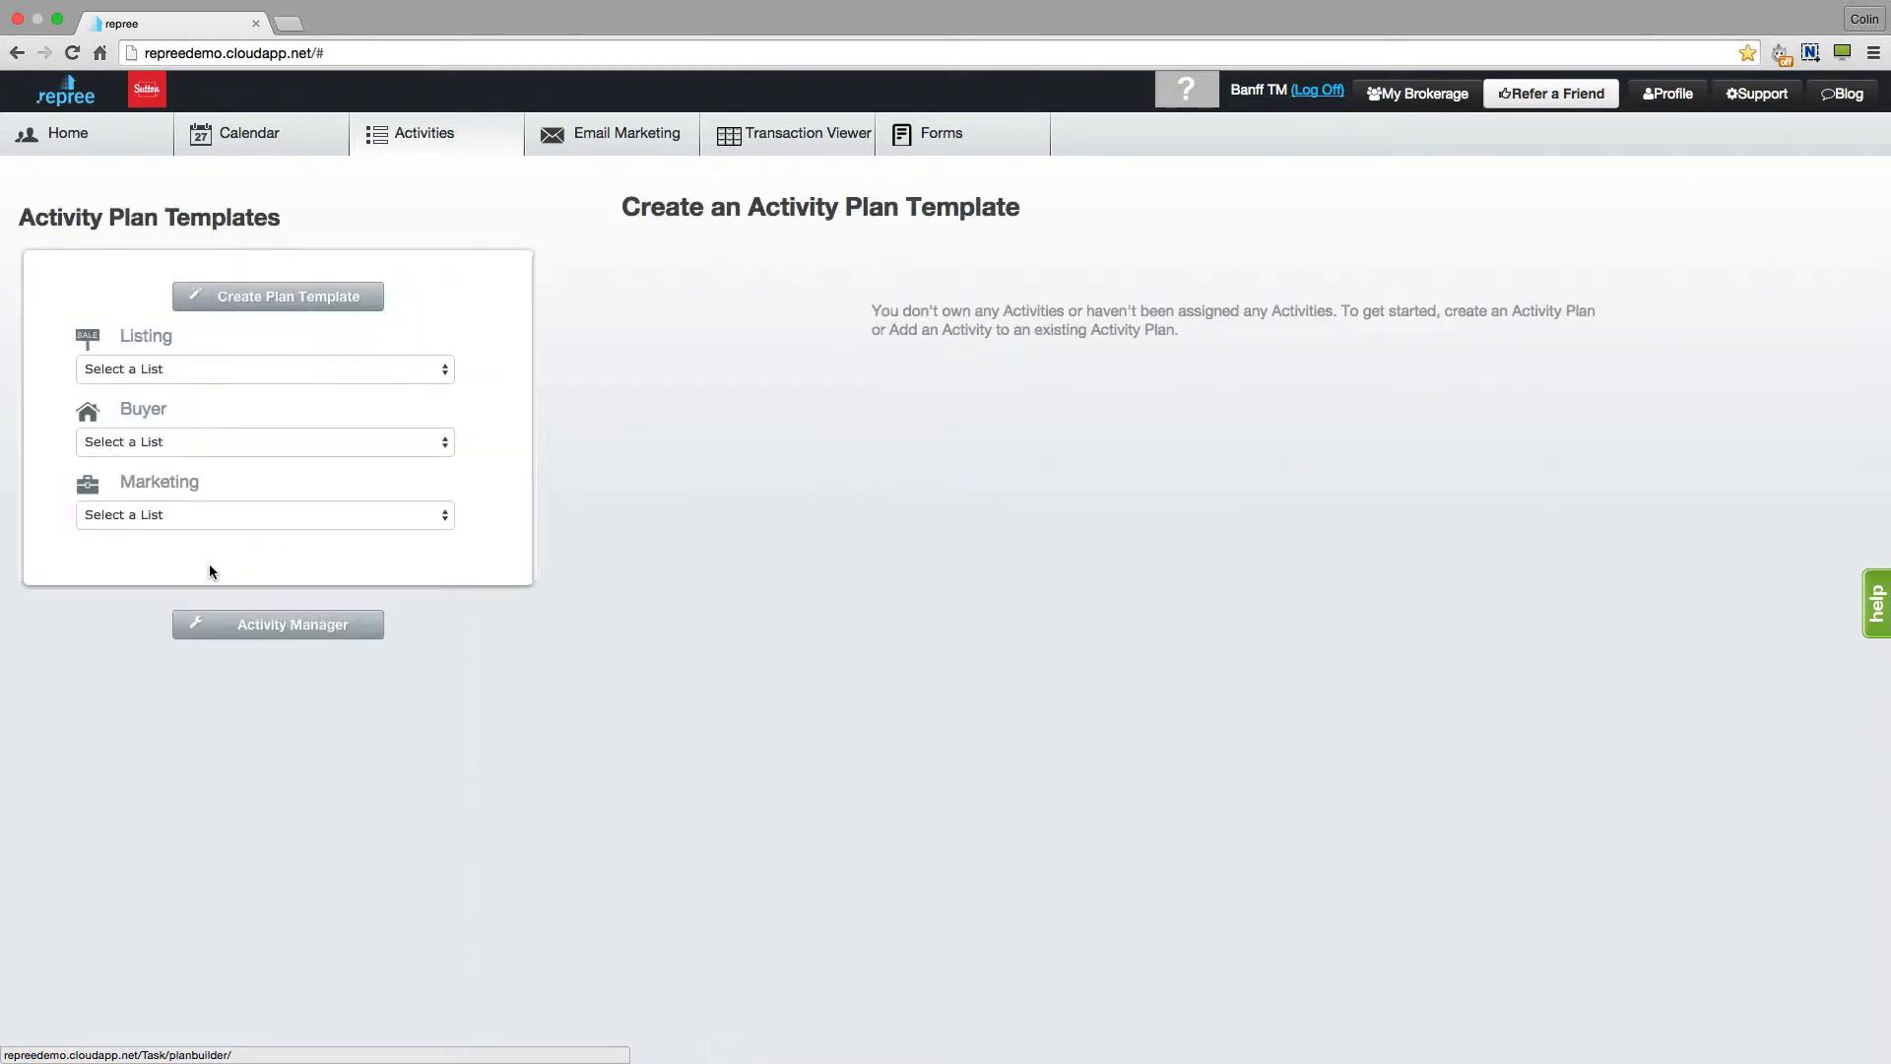
left_click(294, 299)
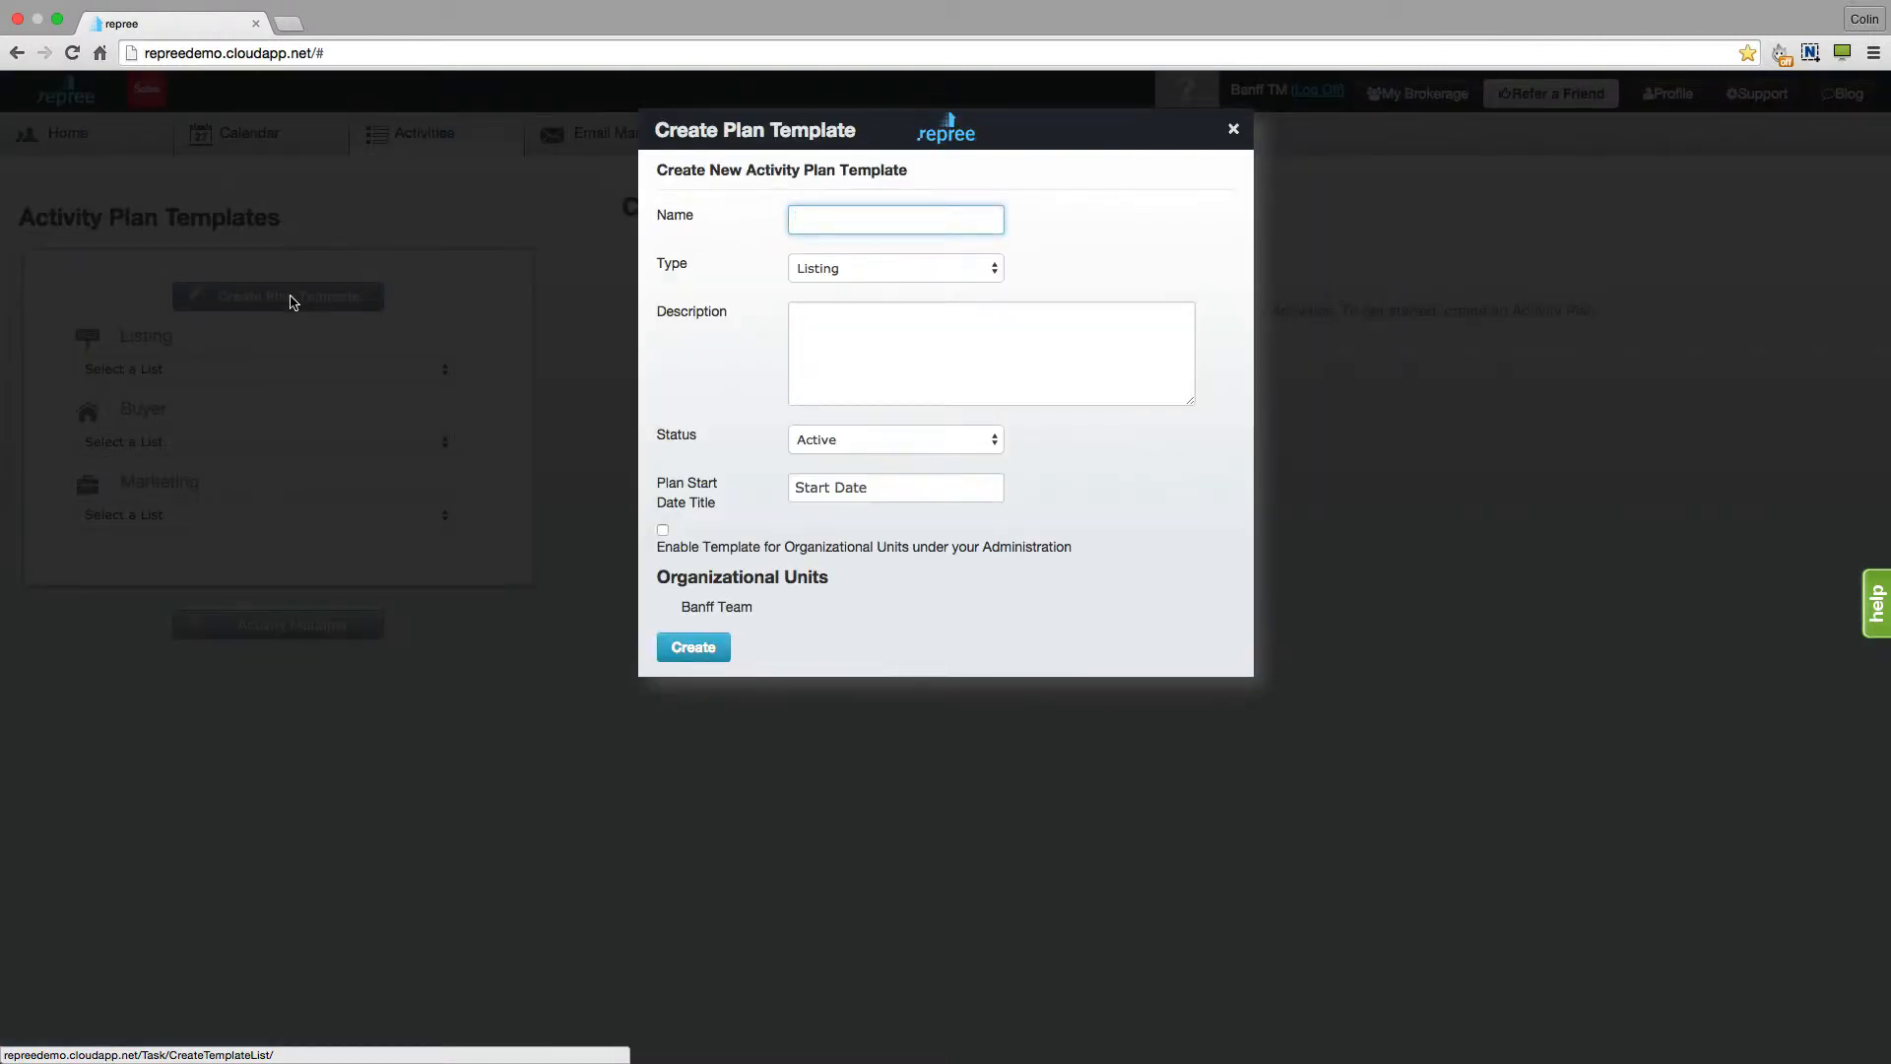
type("New Listing")
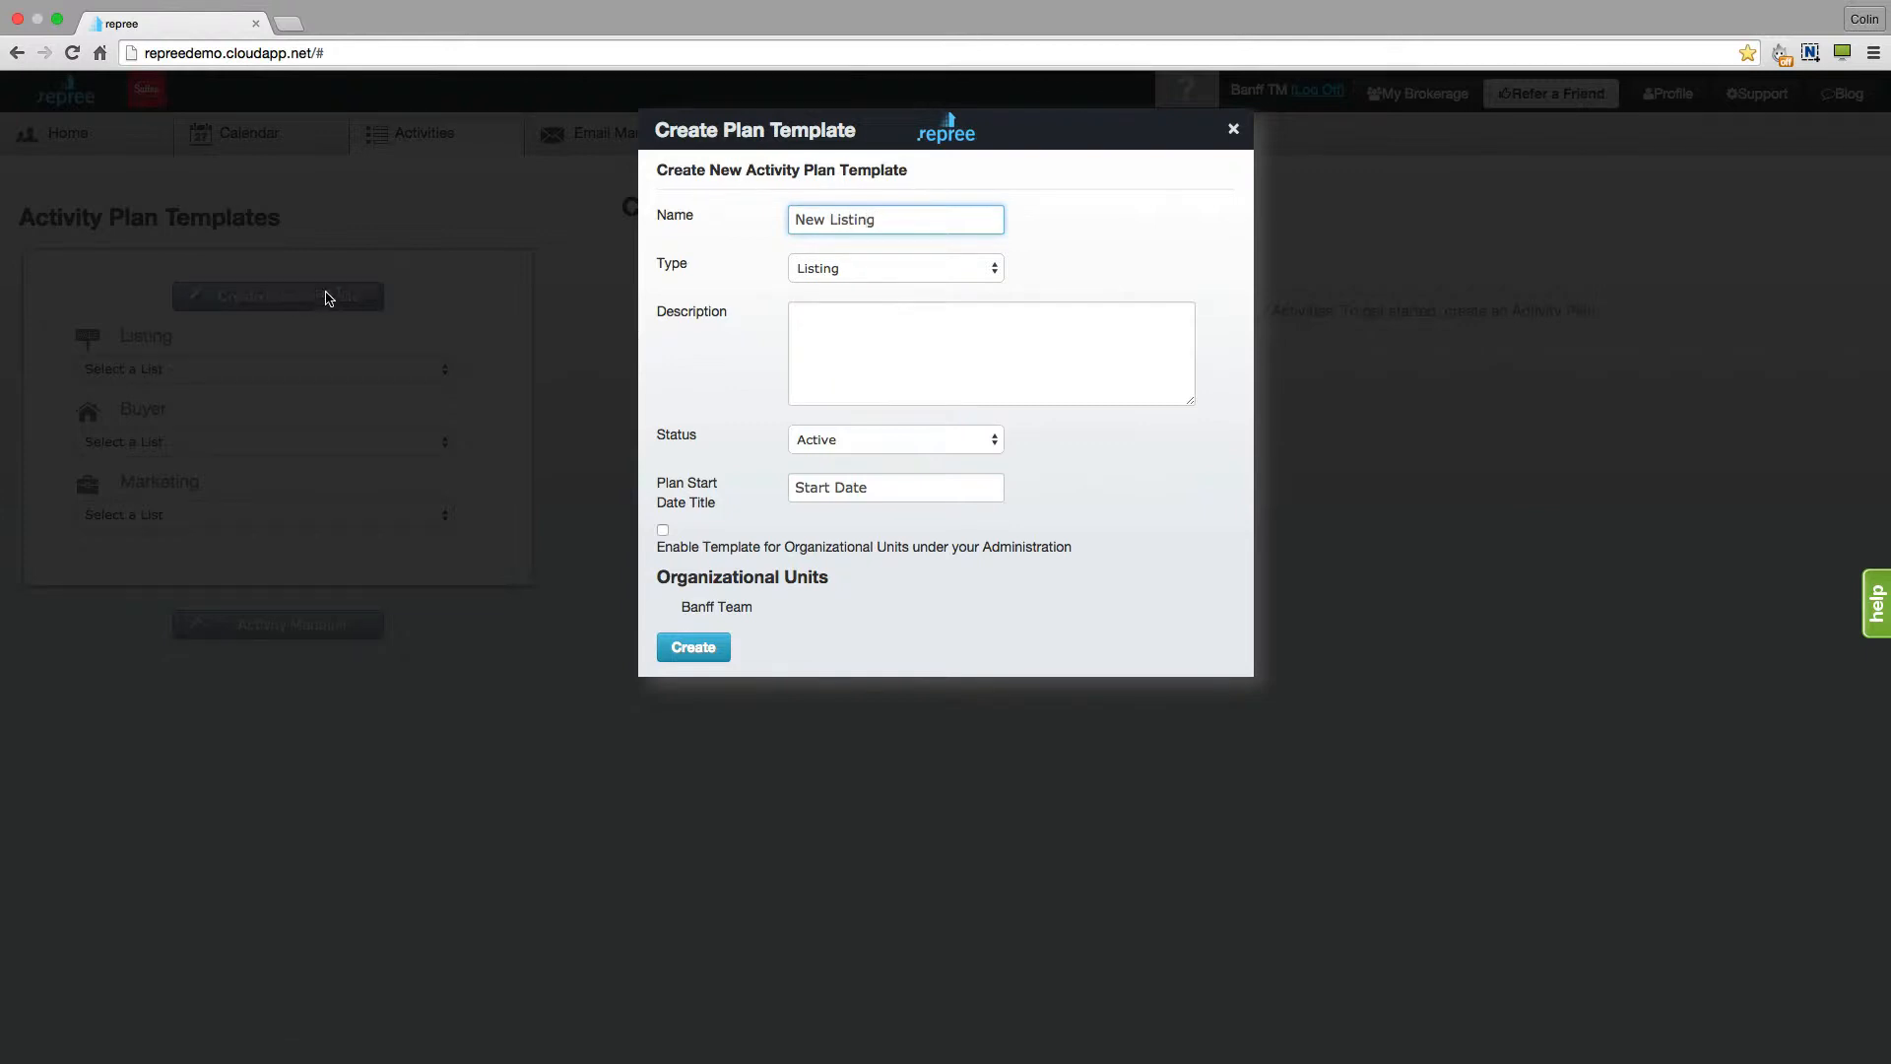
left_click(916, 267)
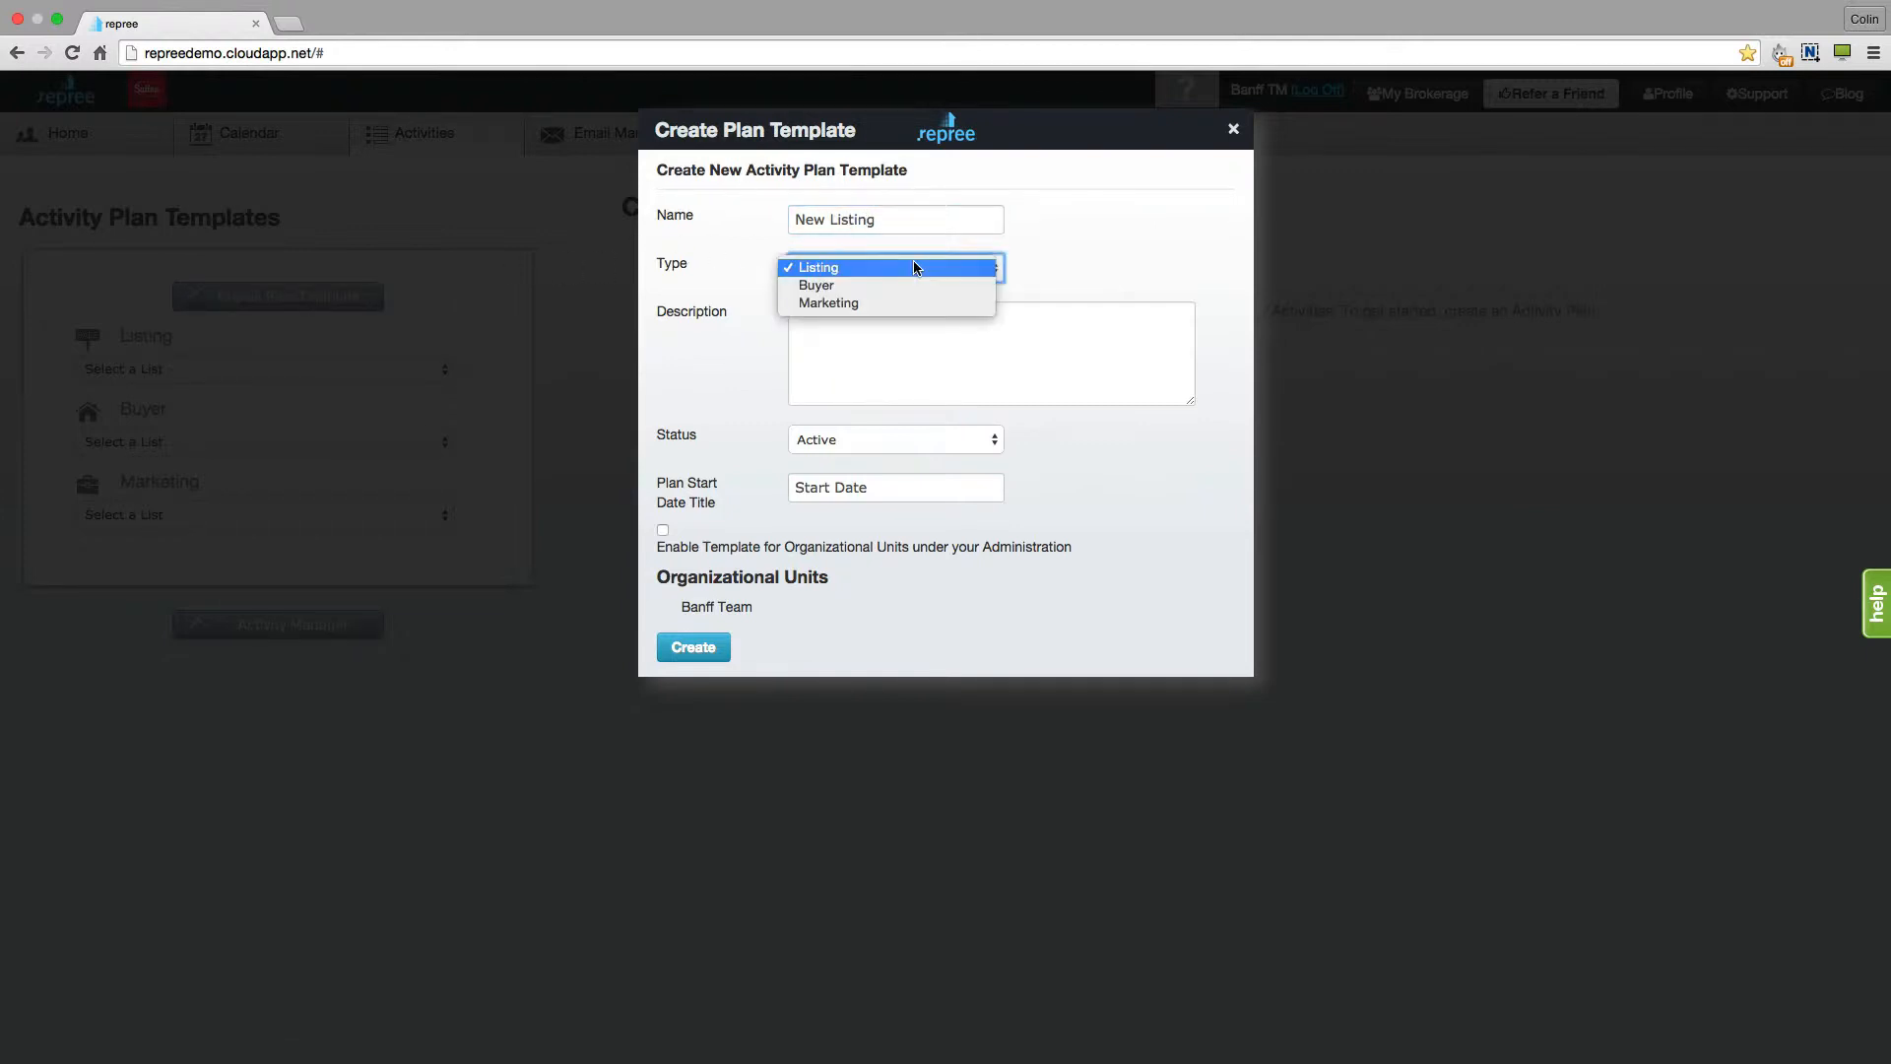
left_click(914, 264)
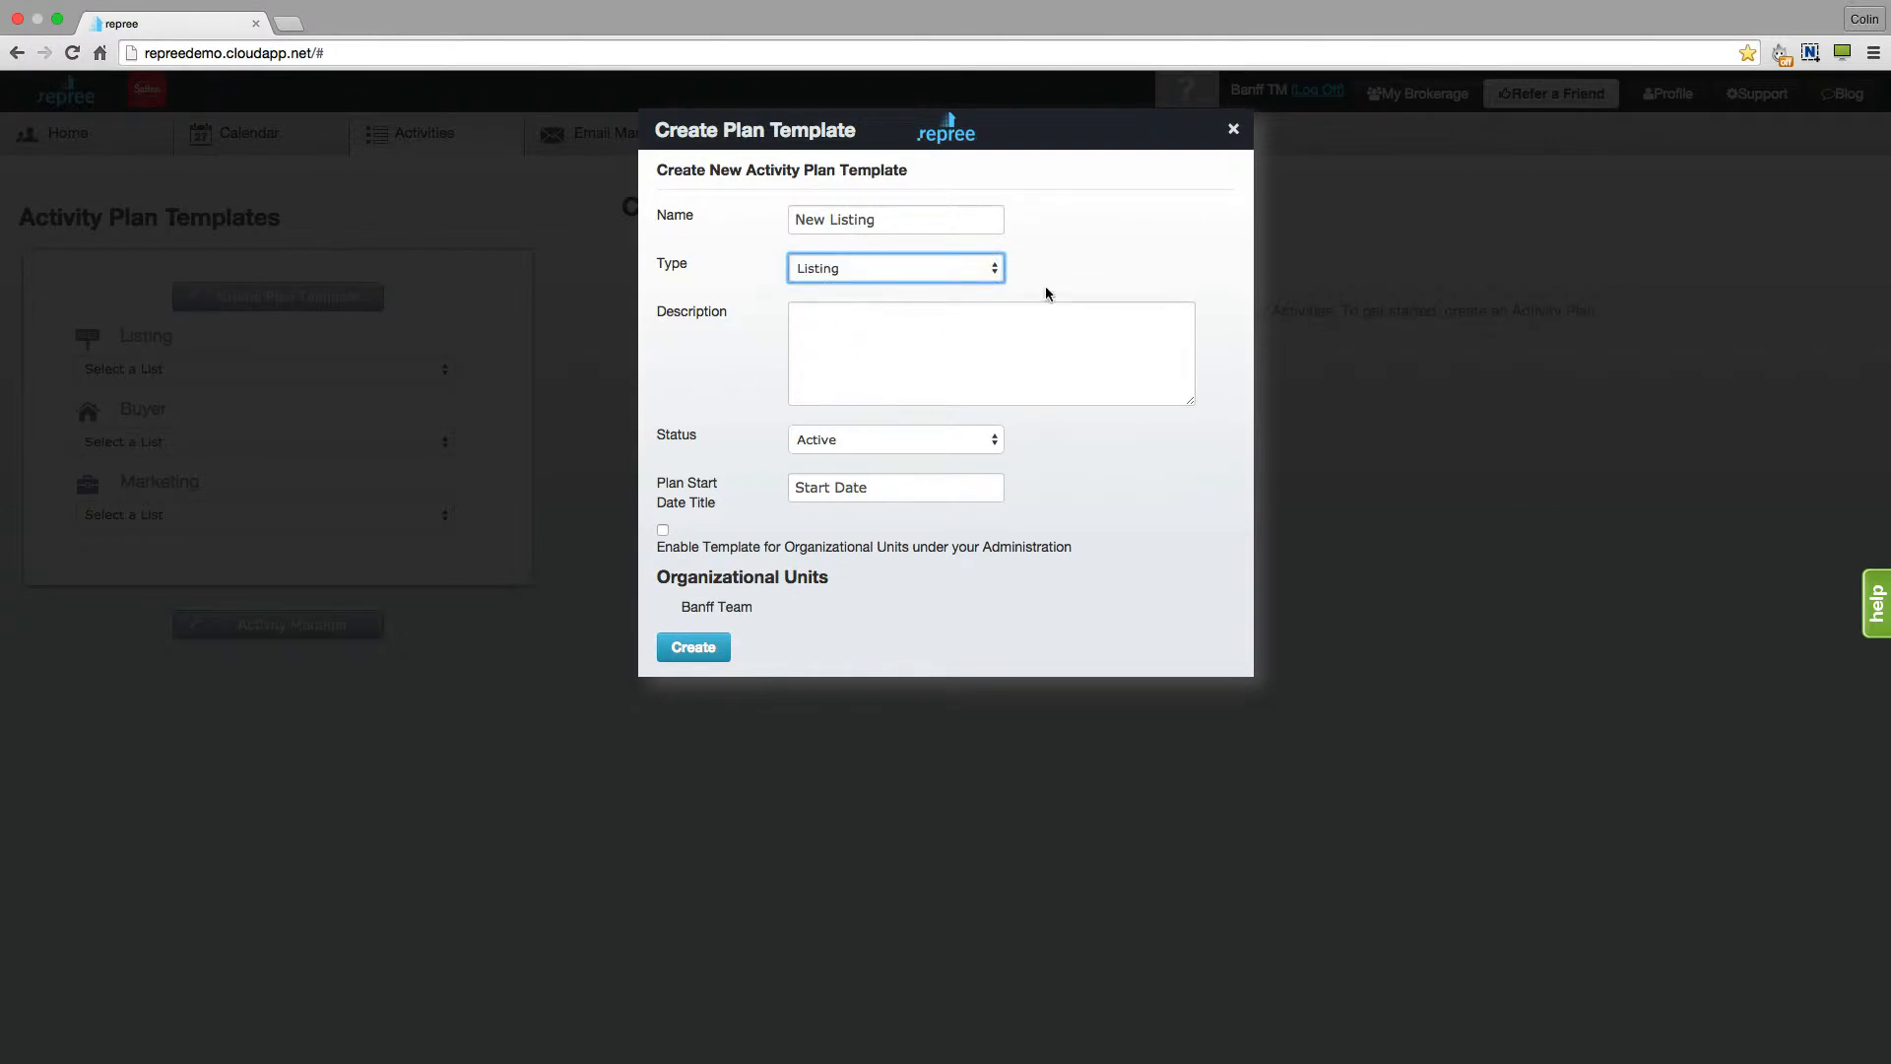
left_click(995, 439)
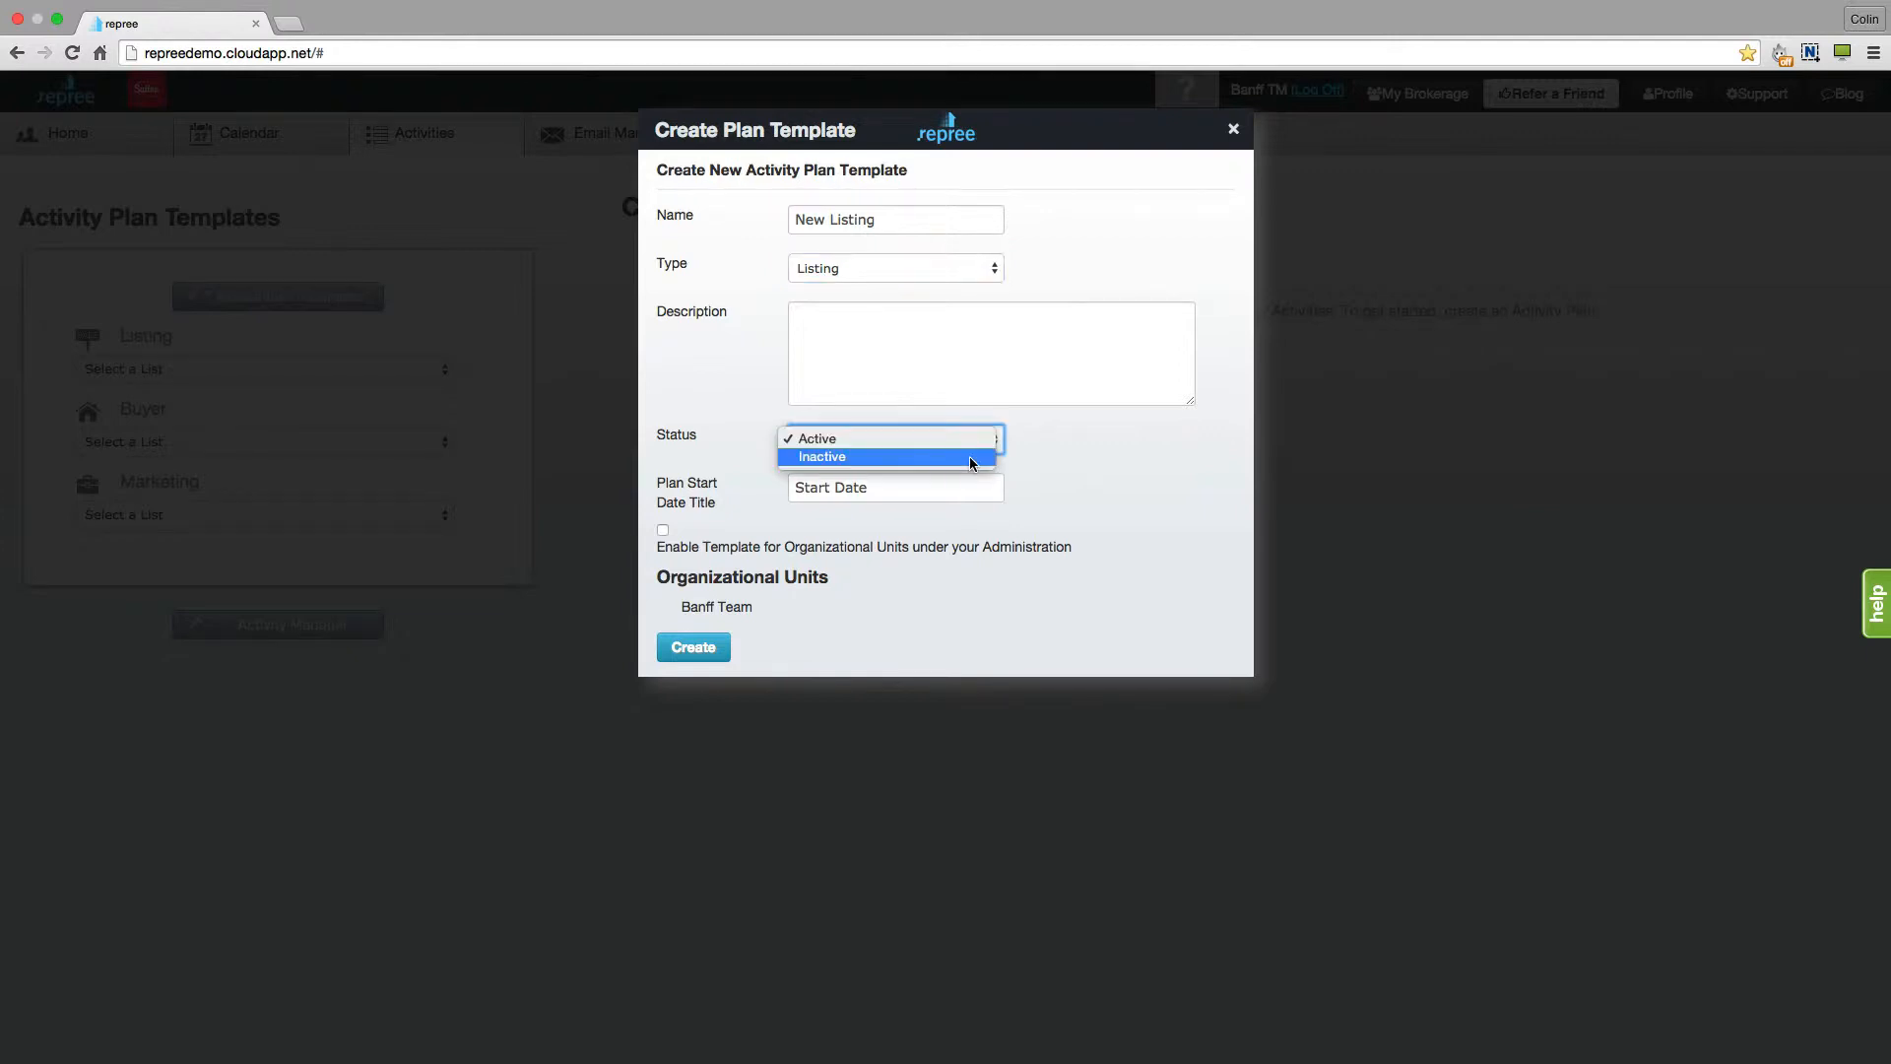
left_click(970, 457)
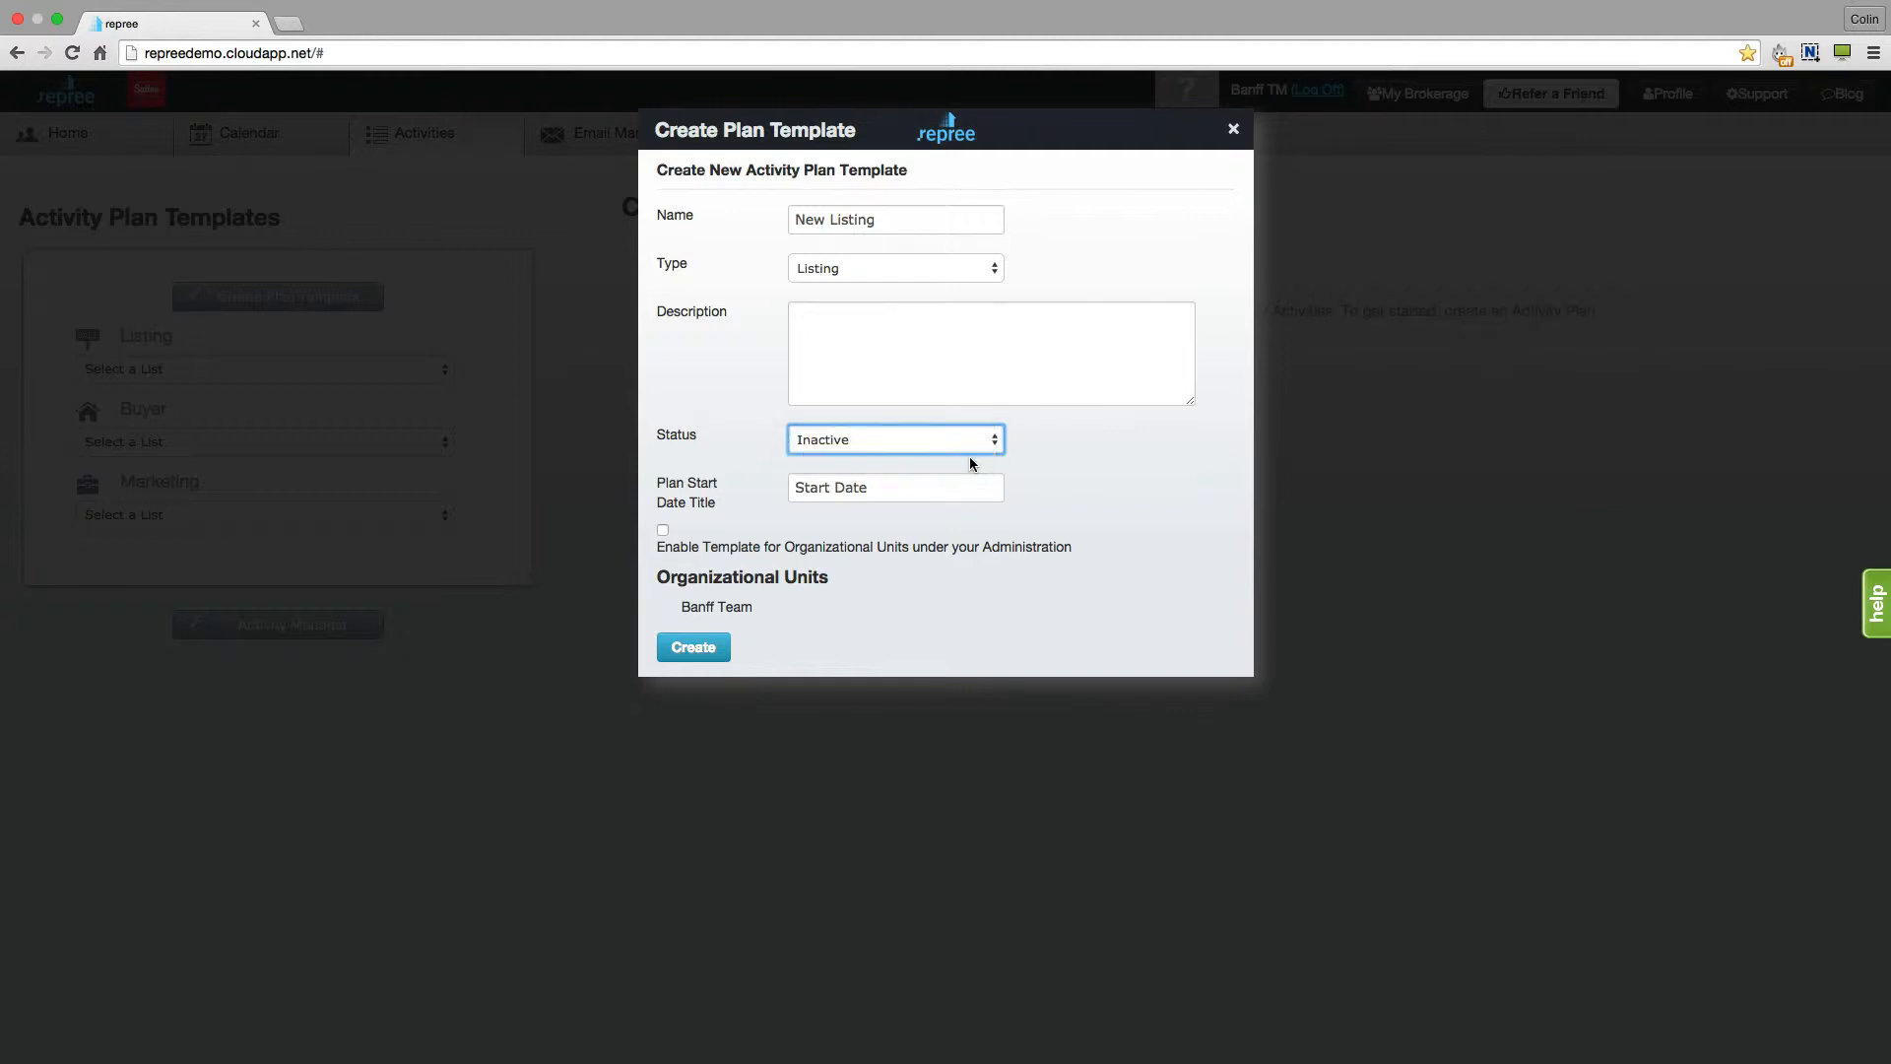
left_click(995, 439)
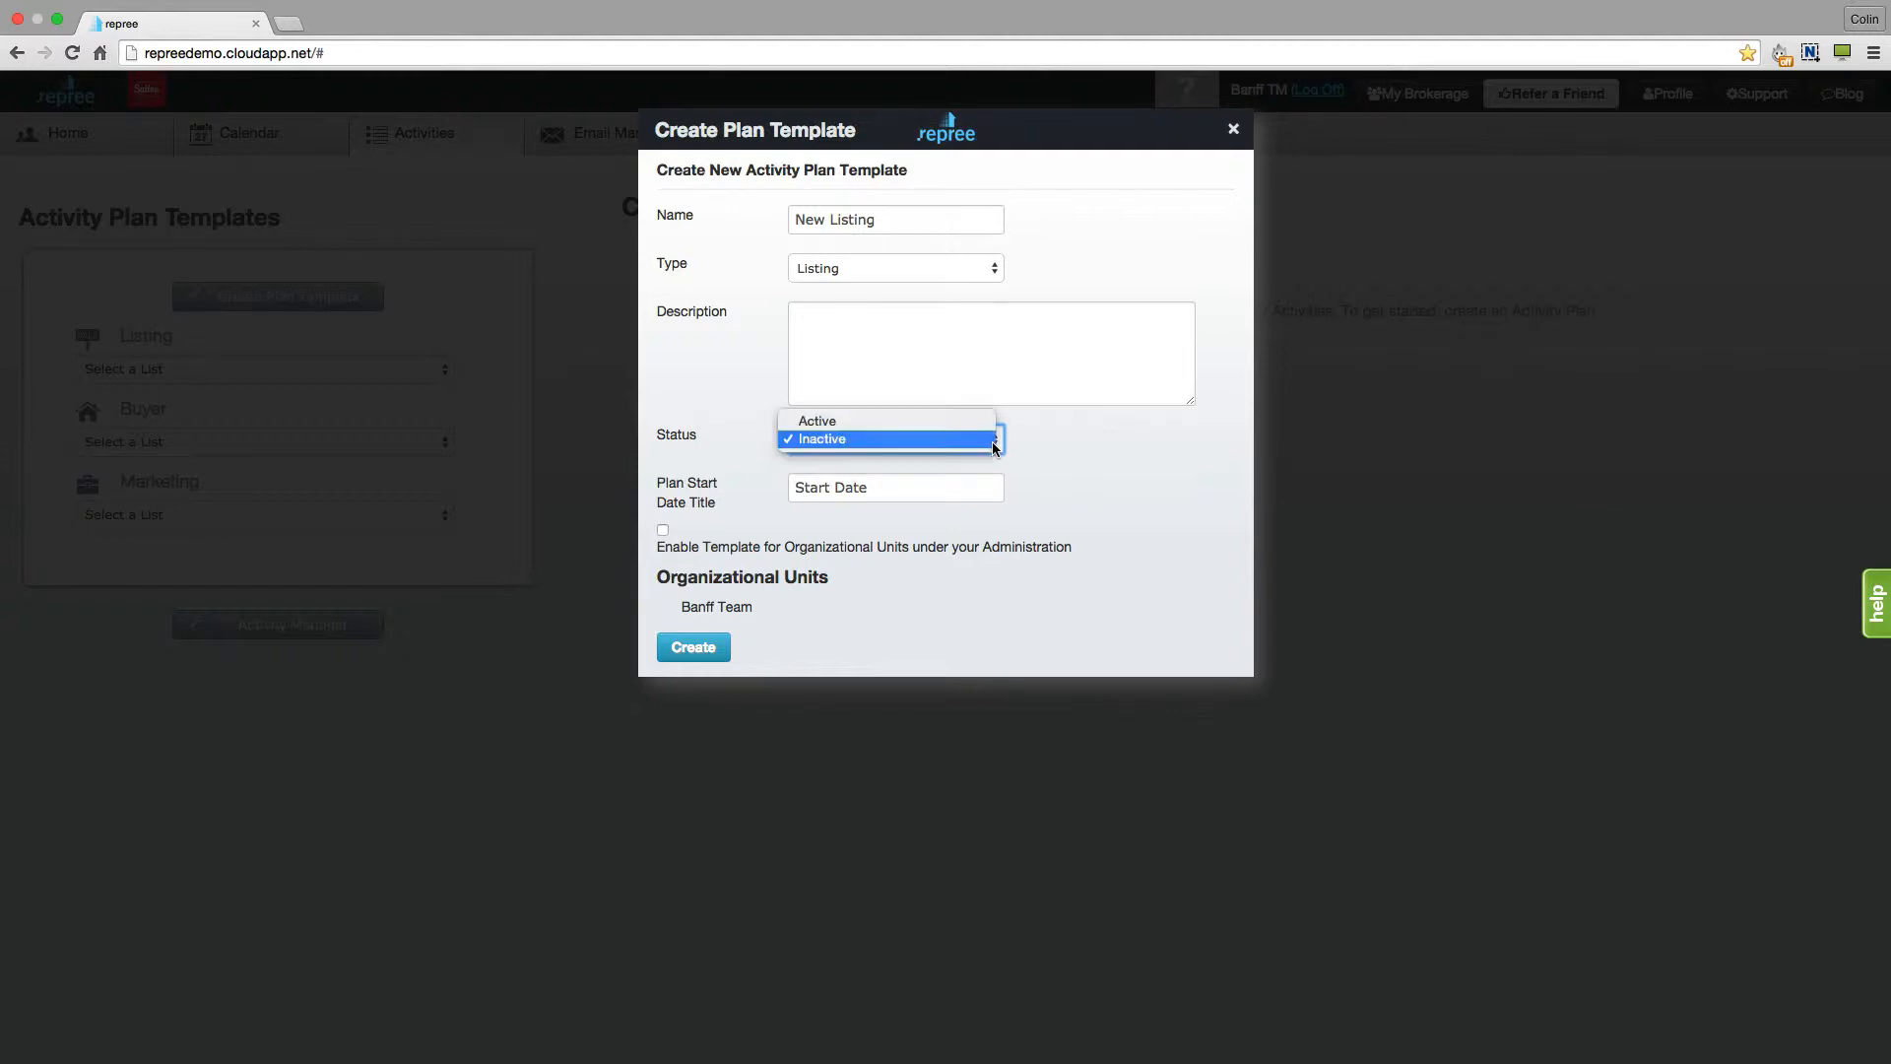
left_click(974, 418)
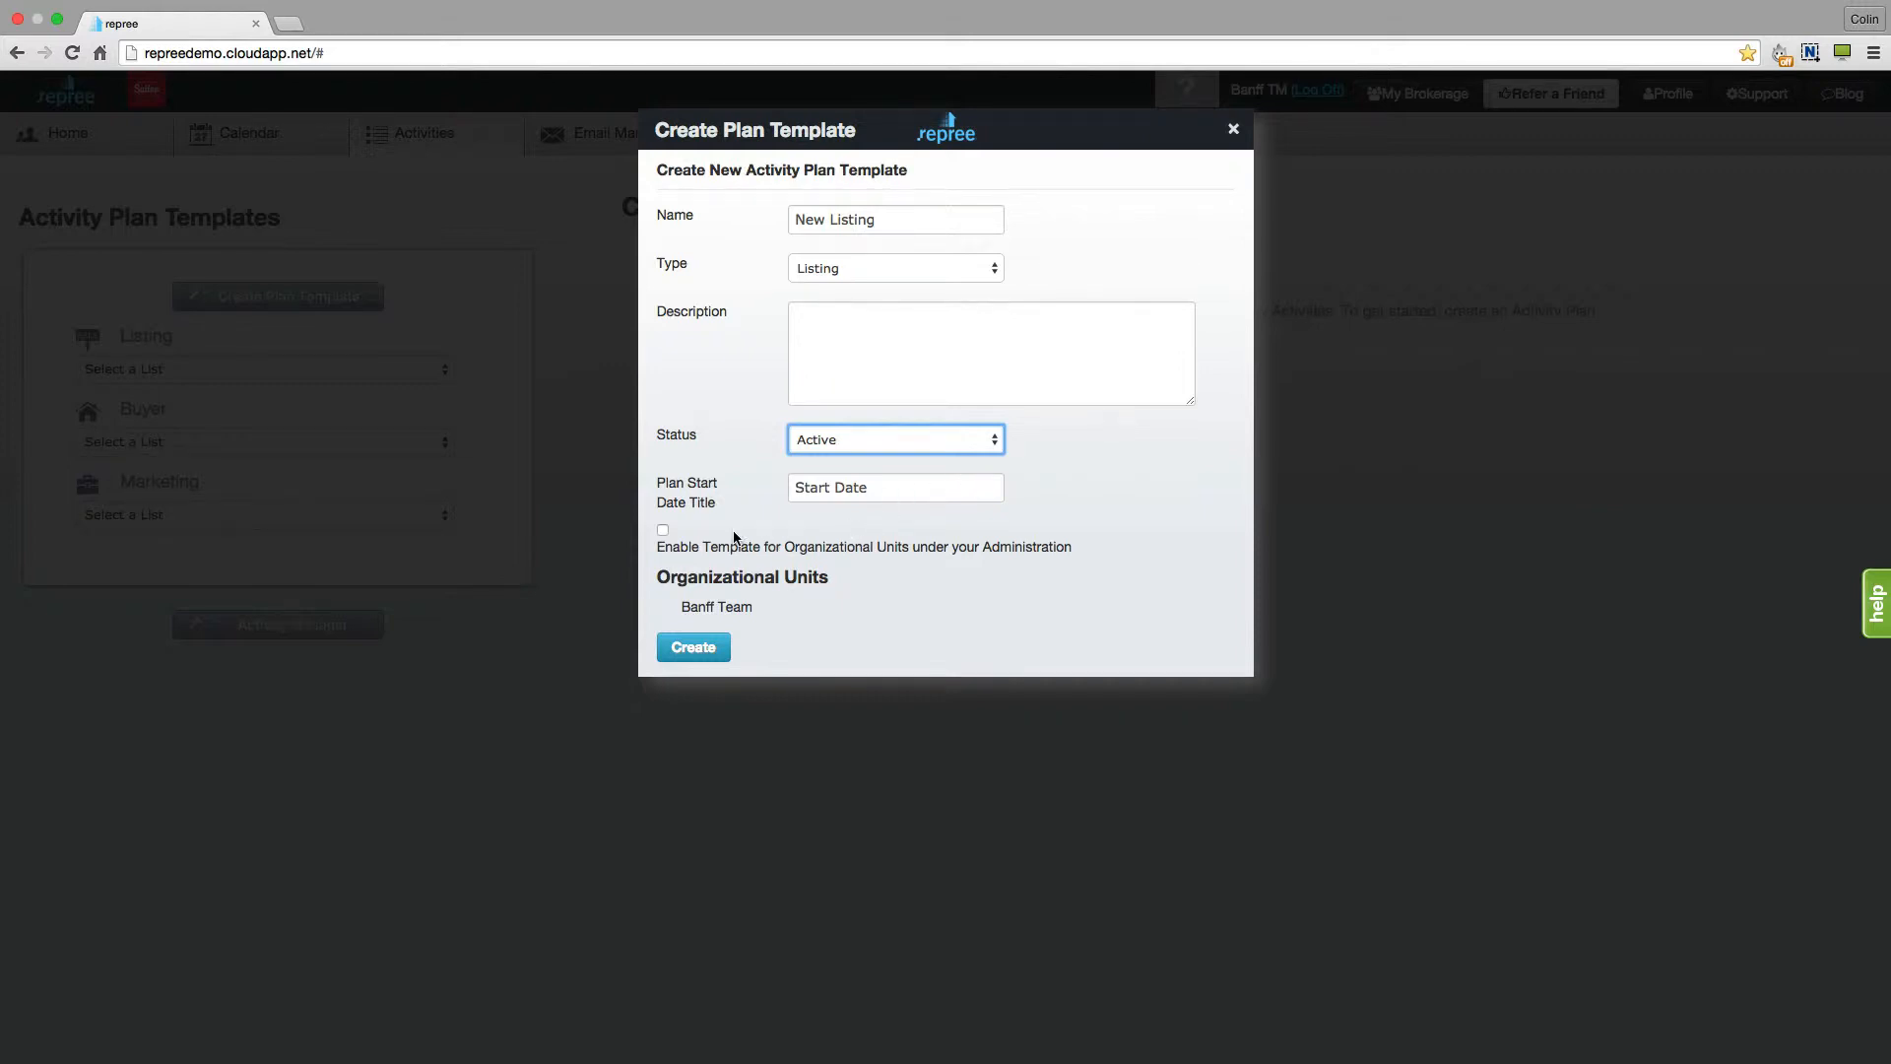
- Enable the template for organizational units under your administration and create the plan template
left_click(663, 531)
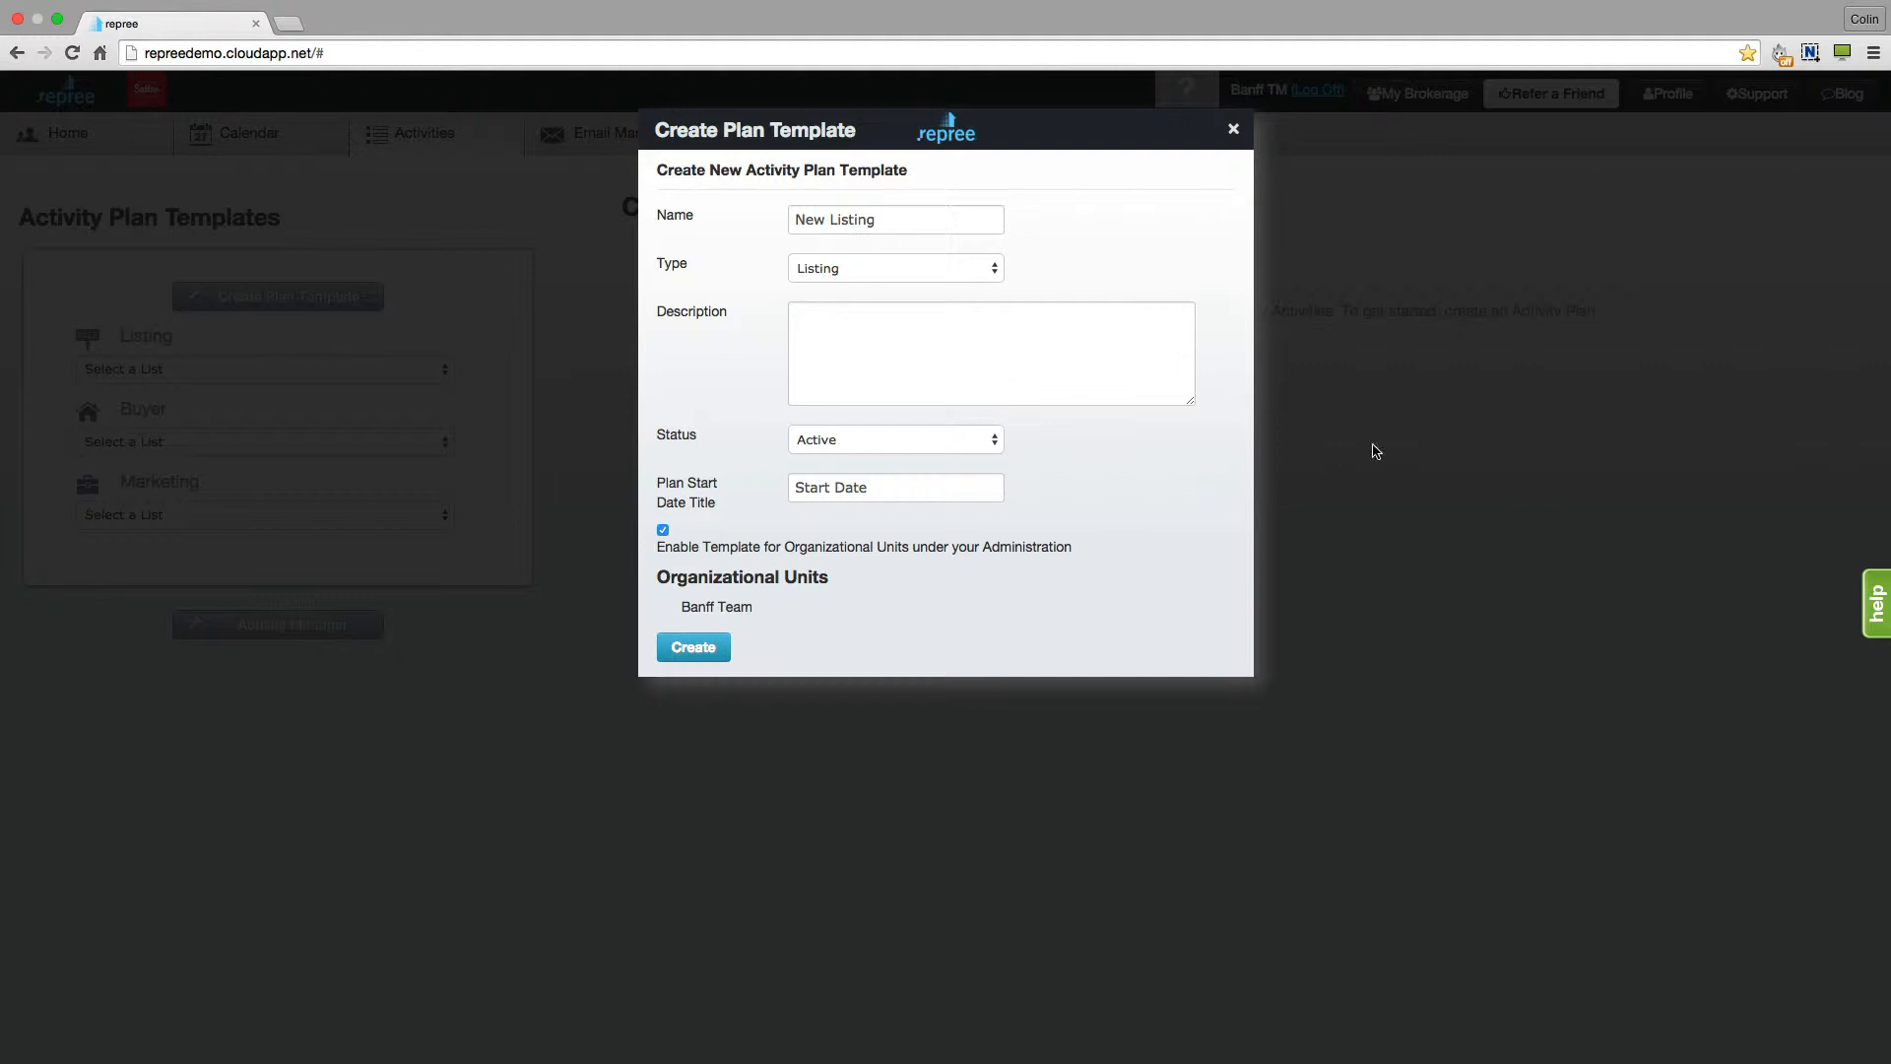
left_click(675, 650)
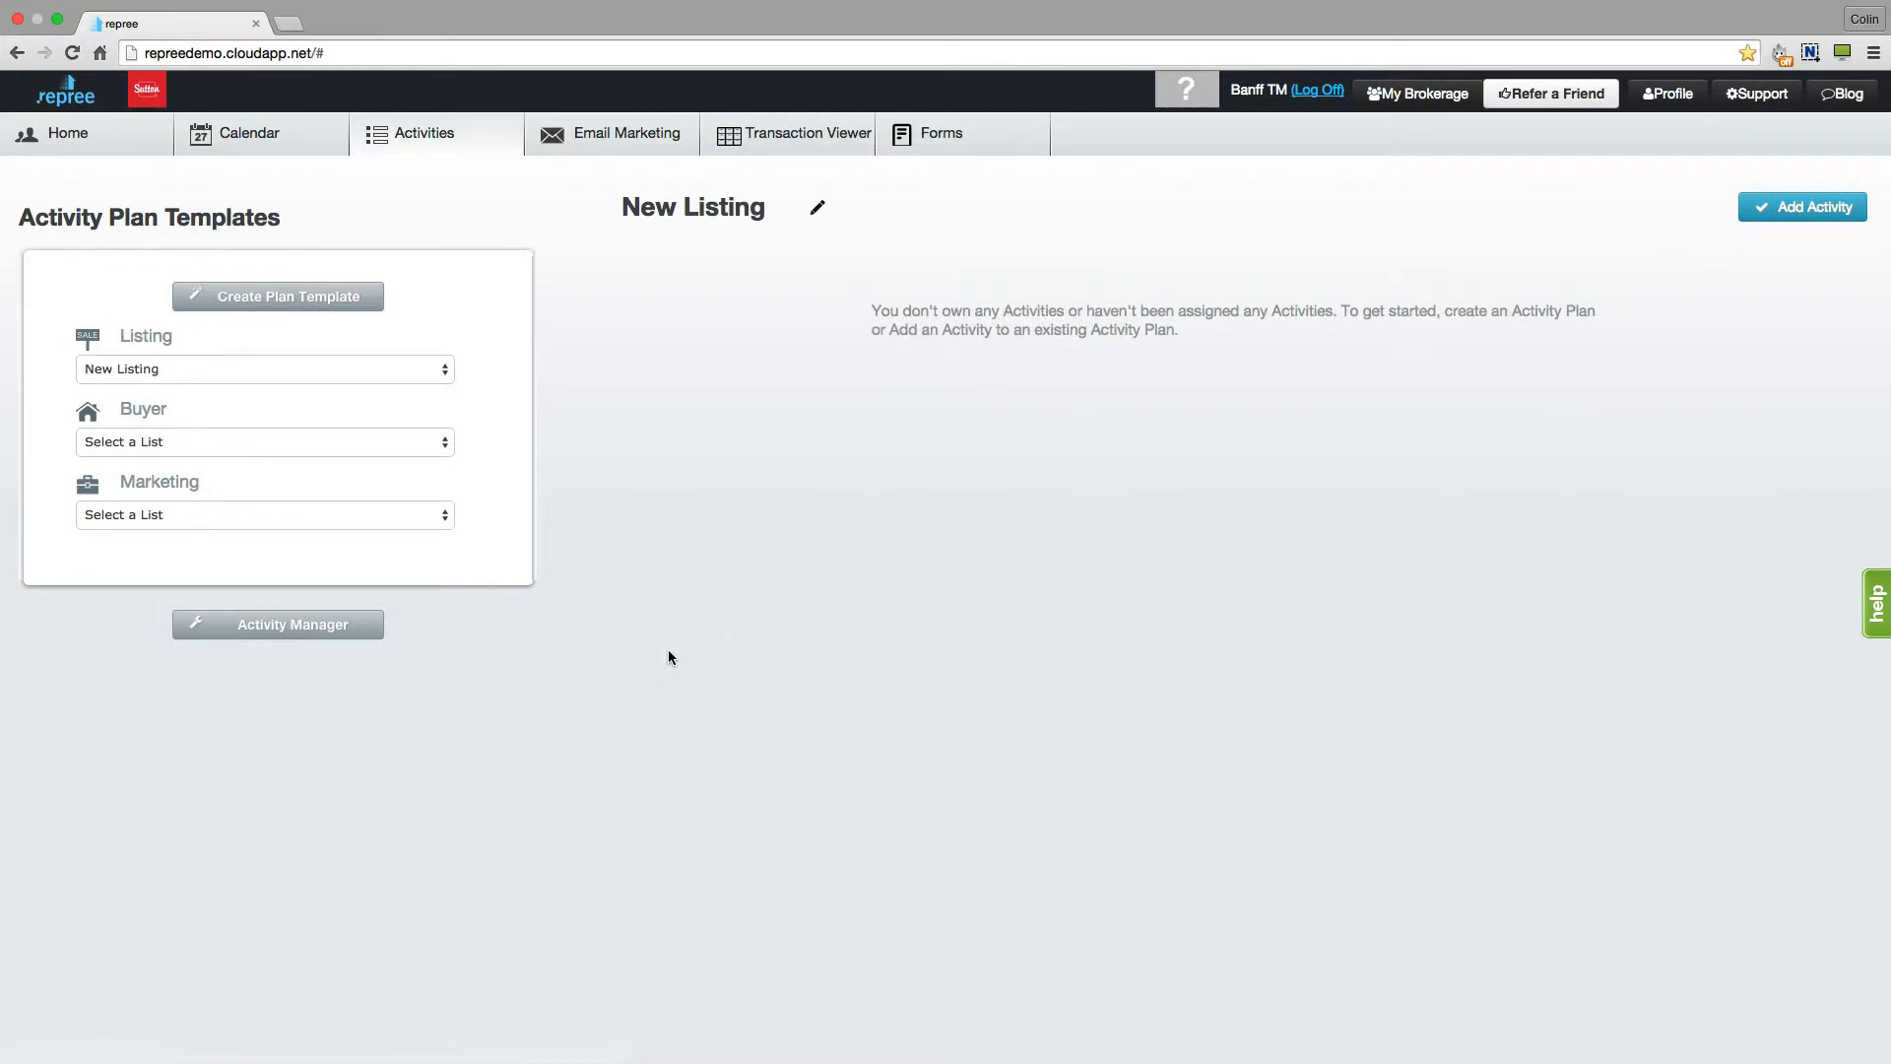
- Add an activity named "List Property" due 0 days after the Plan Start Date
left_click(1803, 212)
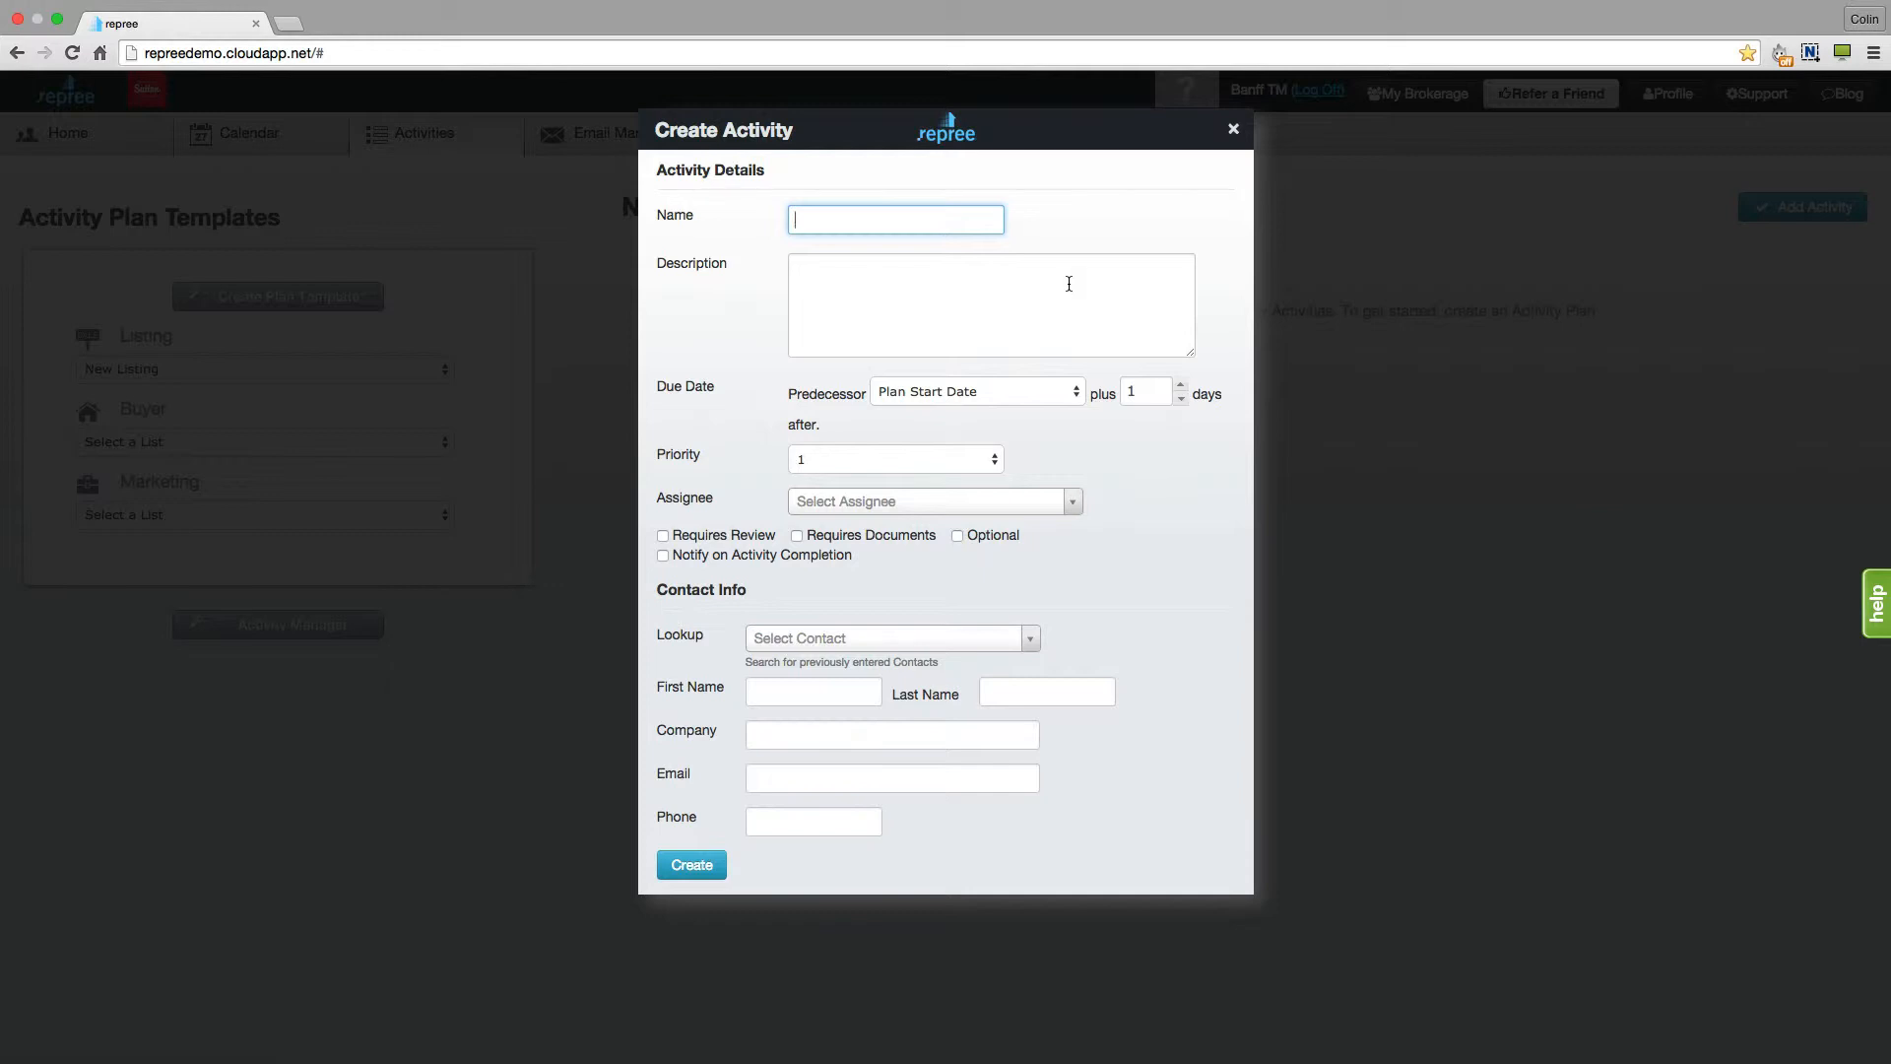
type("Put Up Signage")
key("BackSpace")
key("BackSpace")
key("BackSpace")
key("BackSpace")
key("BackSpace")
key("BackSpace")
key("BackSpace")
key("BackSpace")
key("BackSpace")
key("BackSpace")
key("BackSpace")
key("BackSpace")
key("BackSpace")
key("BackSpace")
type("List Property")
left_click(884, 275)
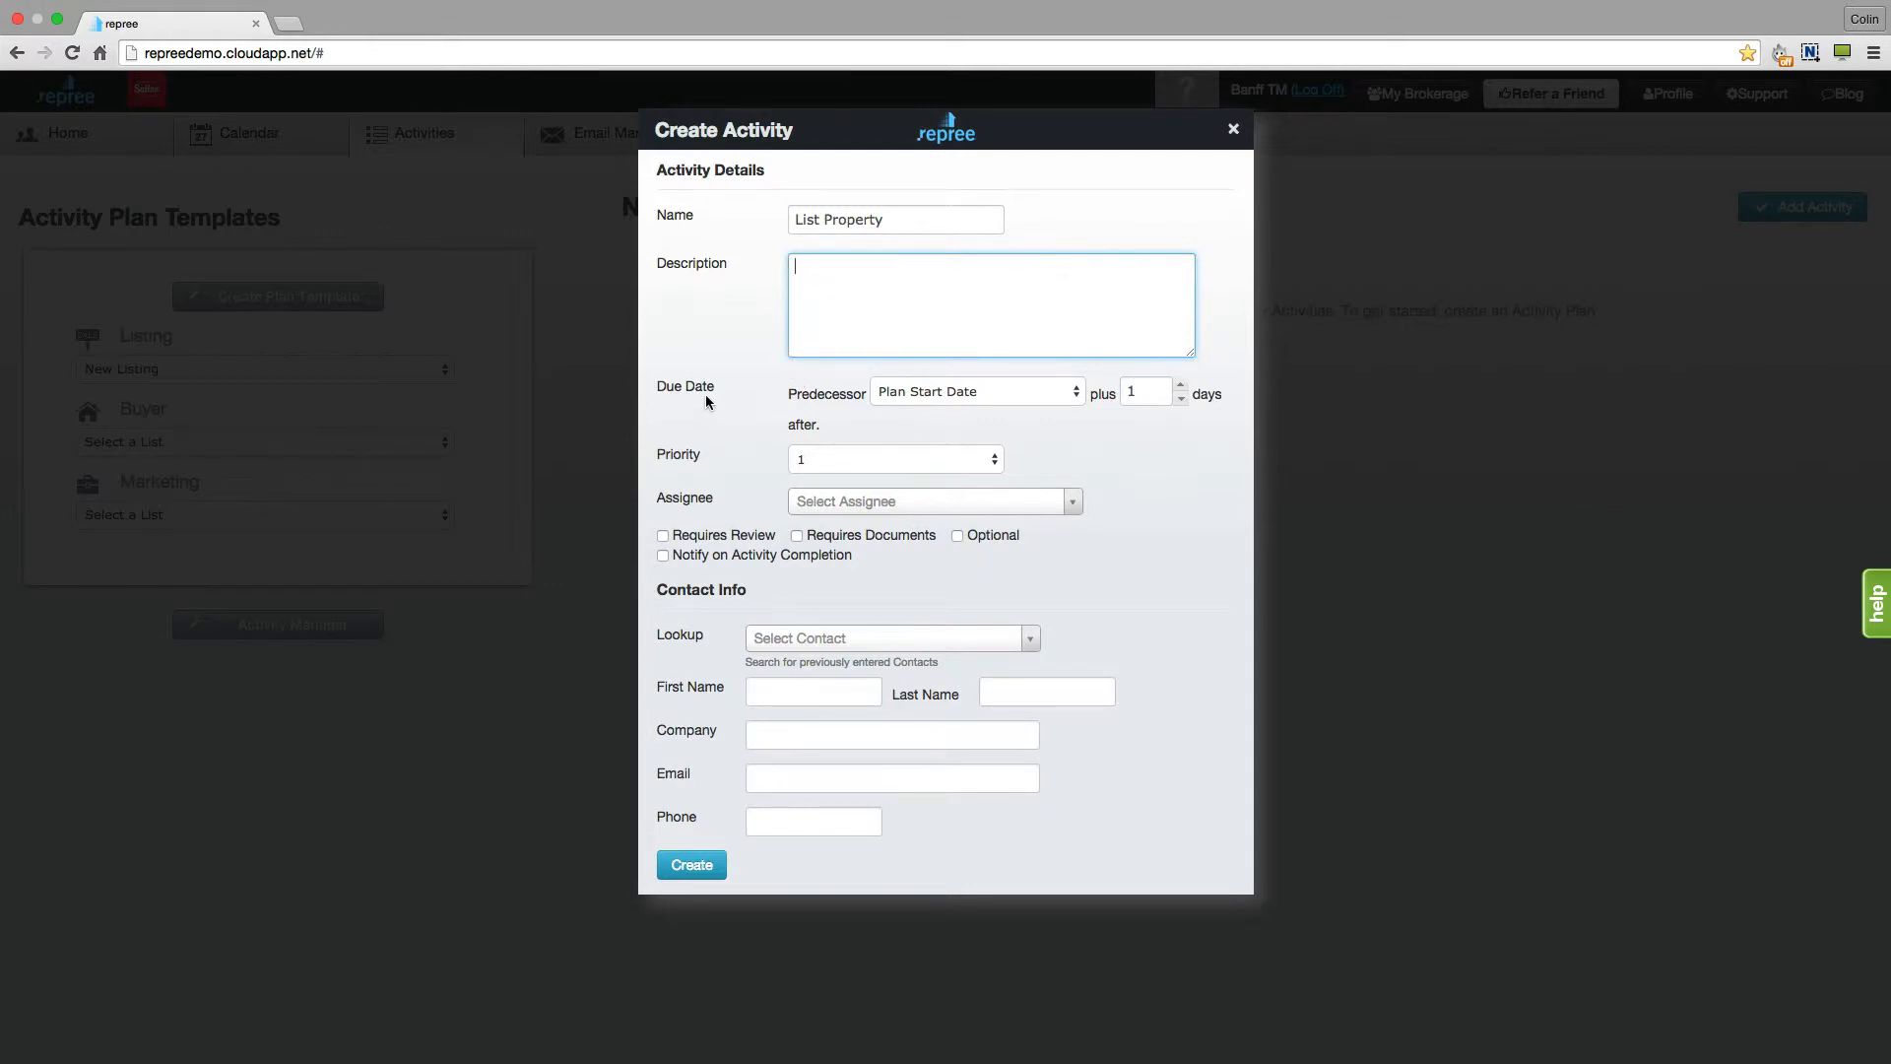
key("Tab")
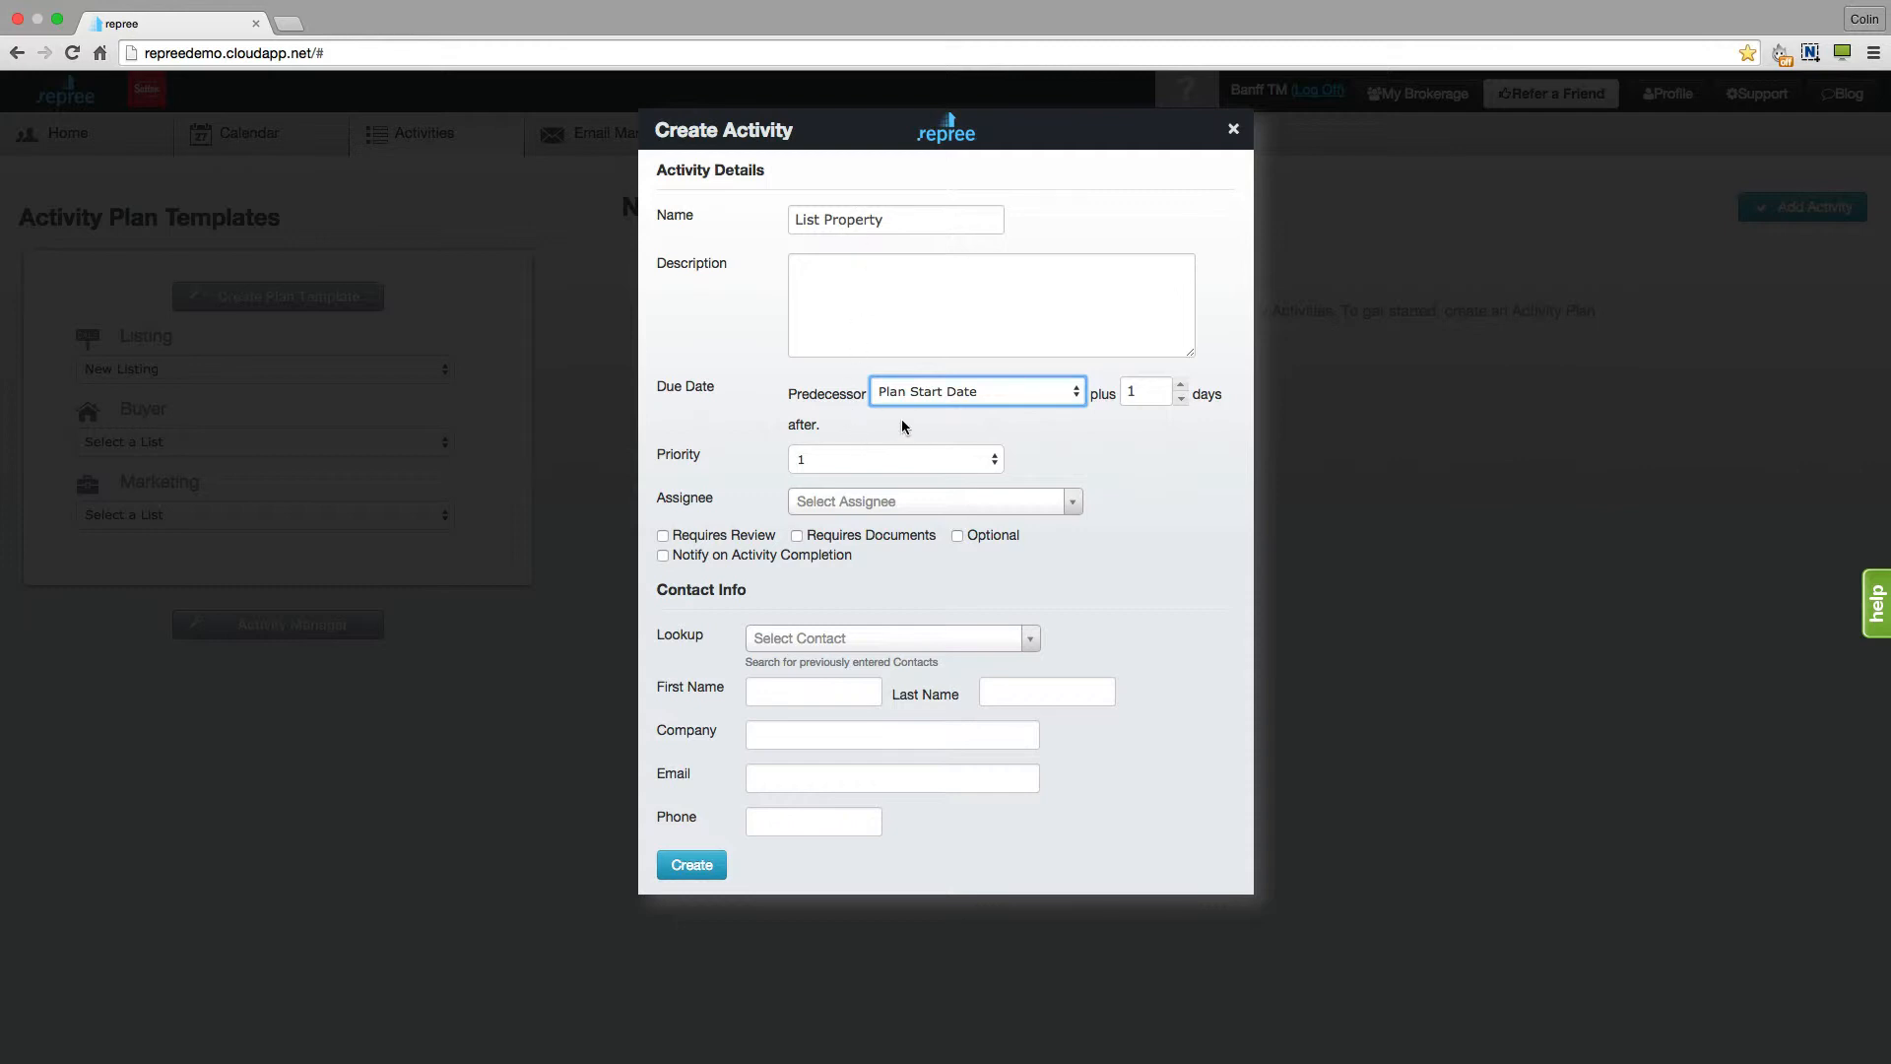
left_click(1181, 401)
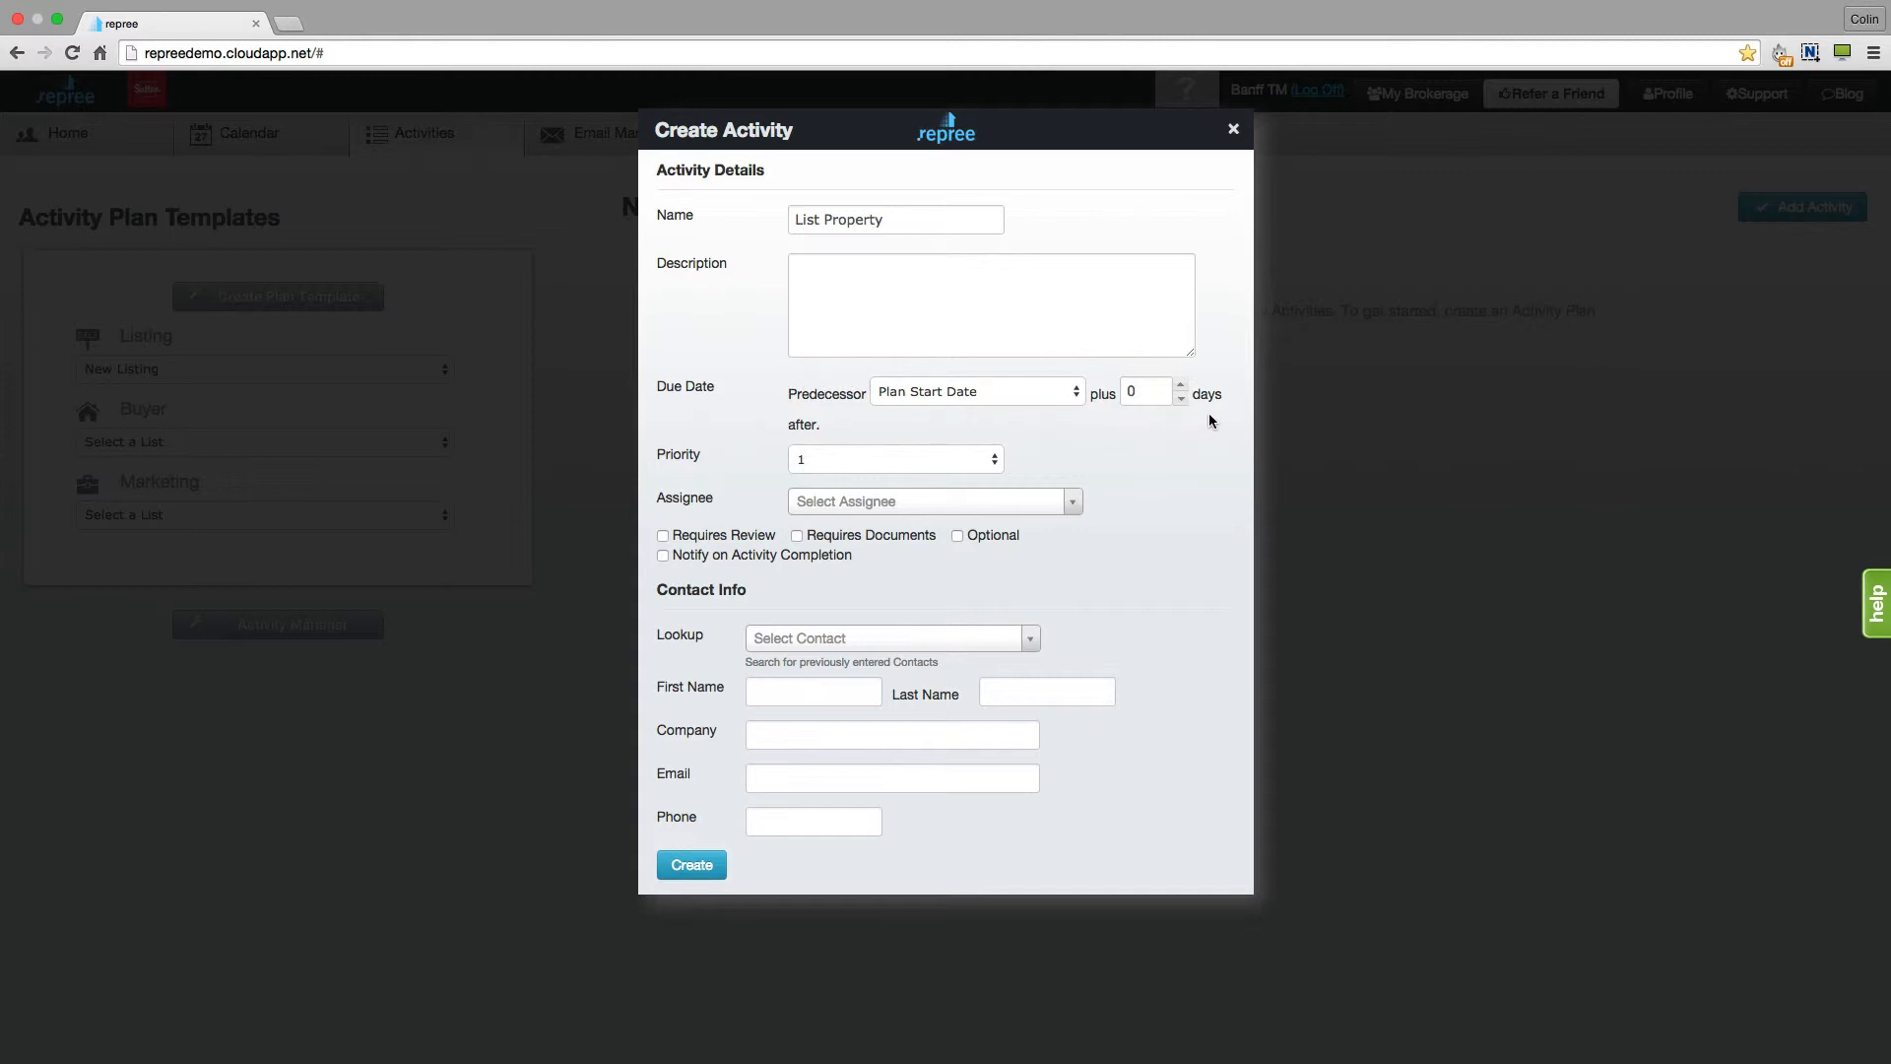
left_click(996, 461)
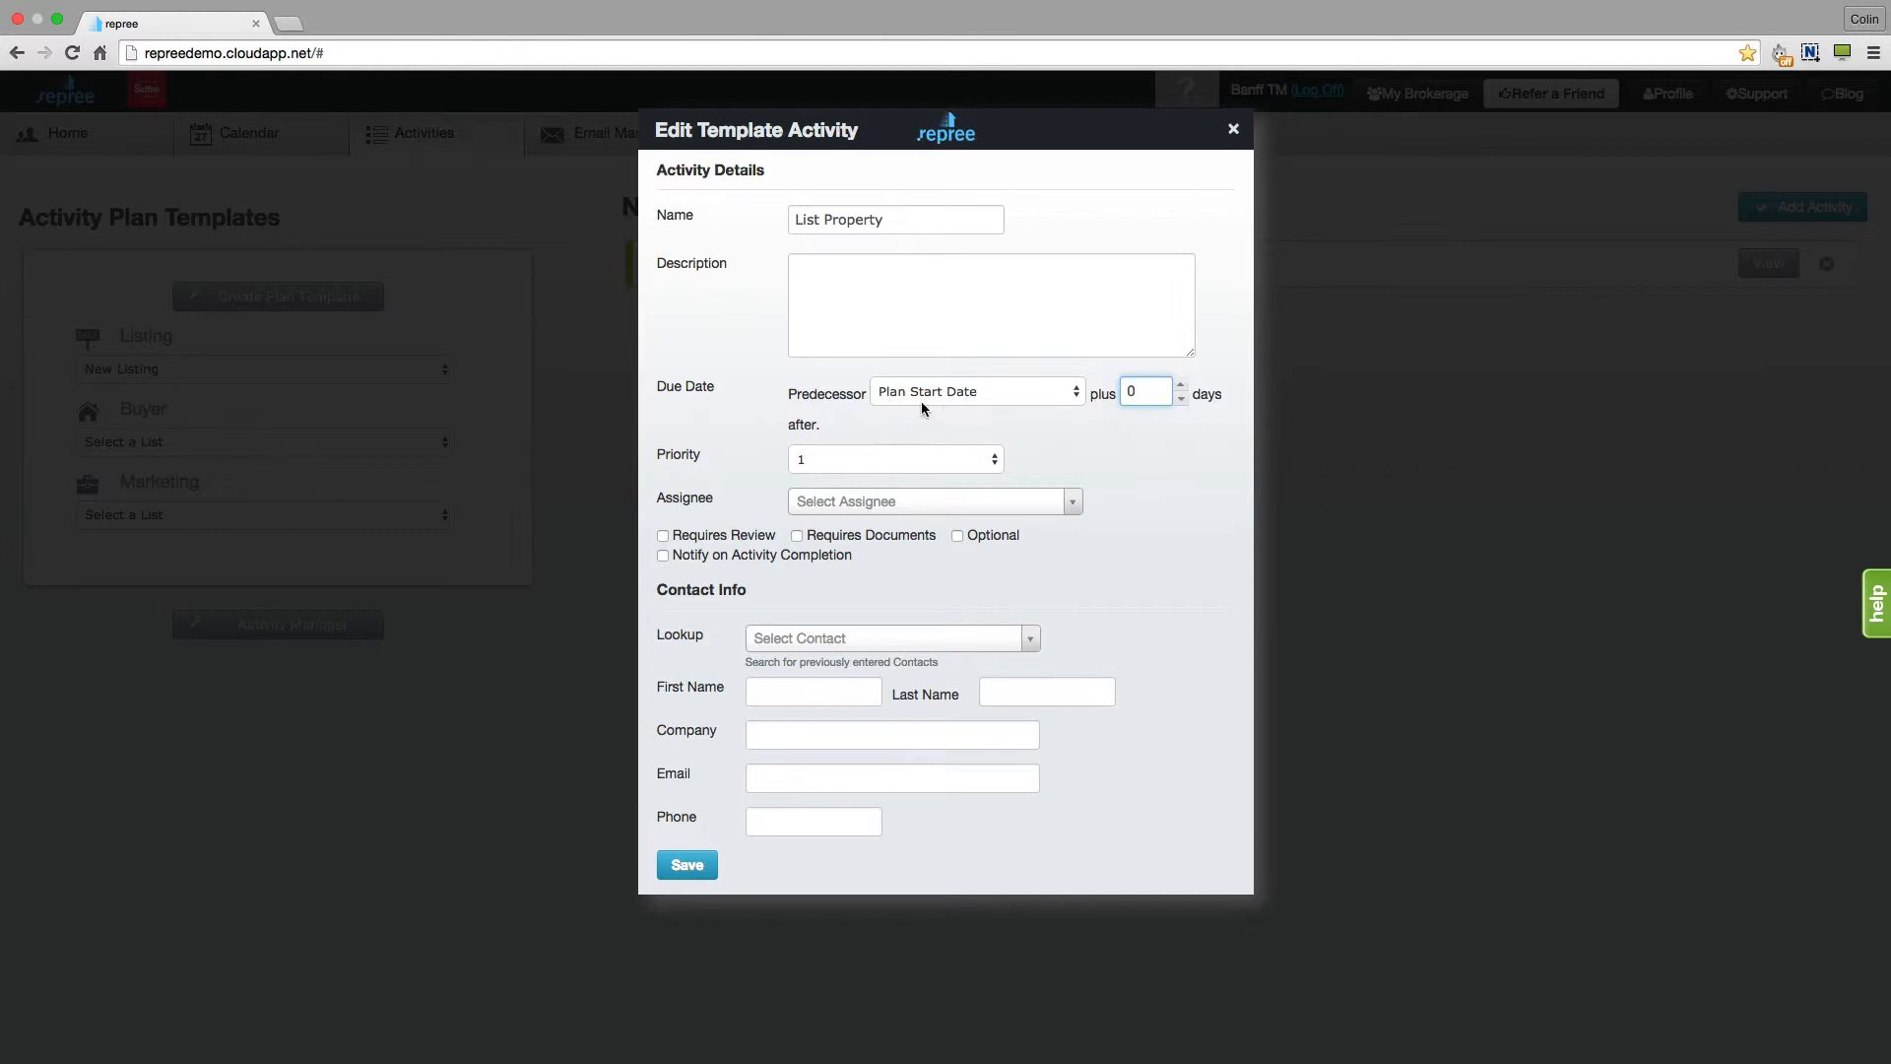
left_click(1181, 399)
left_click(993, 463)
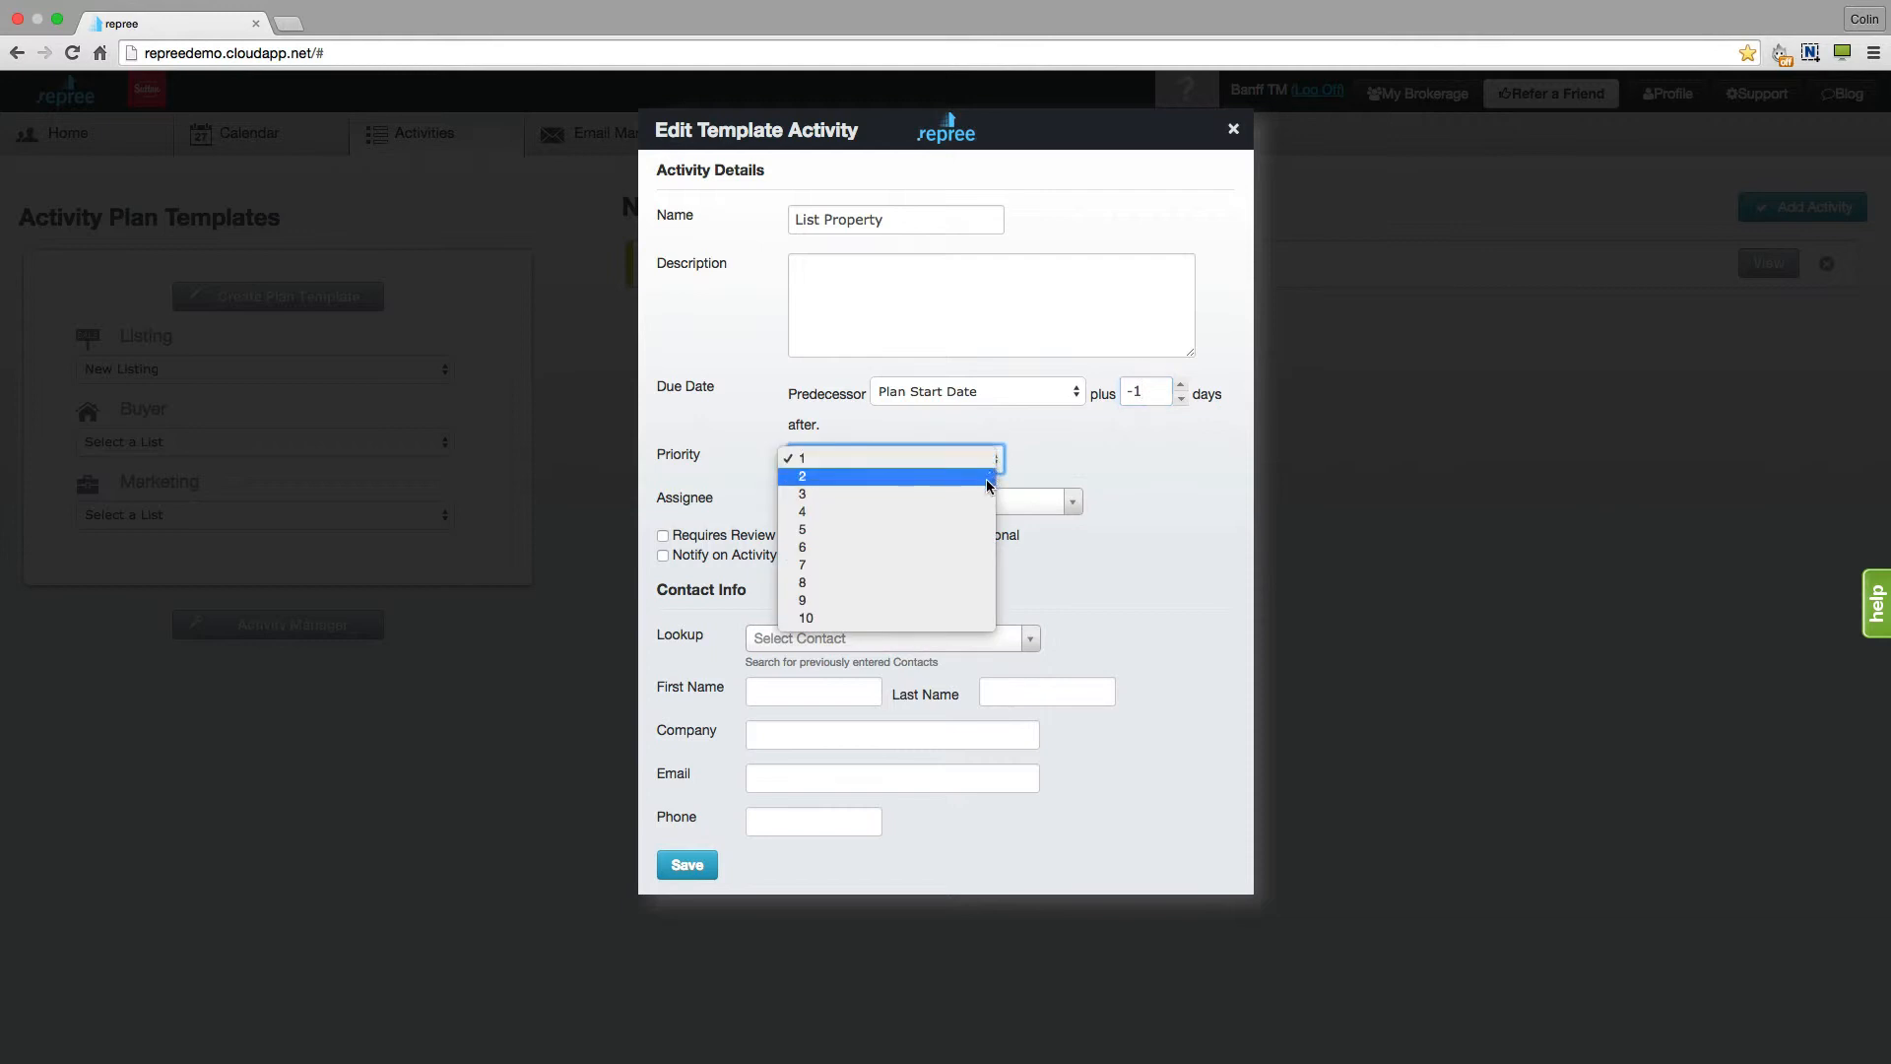
left_click(966, 532)
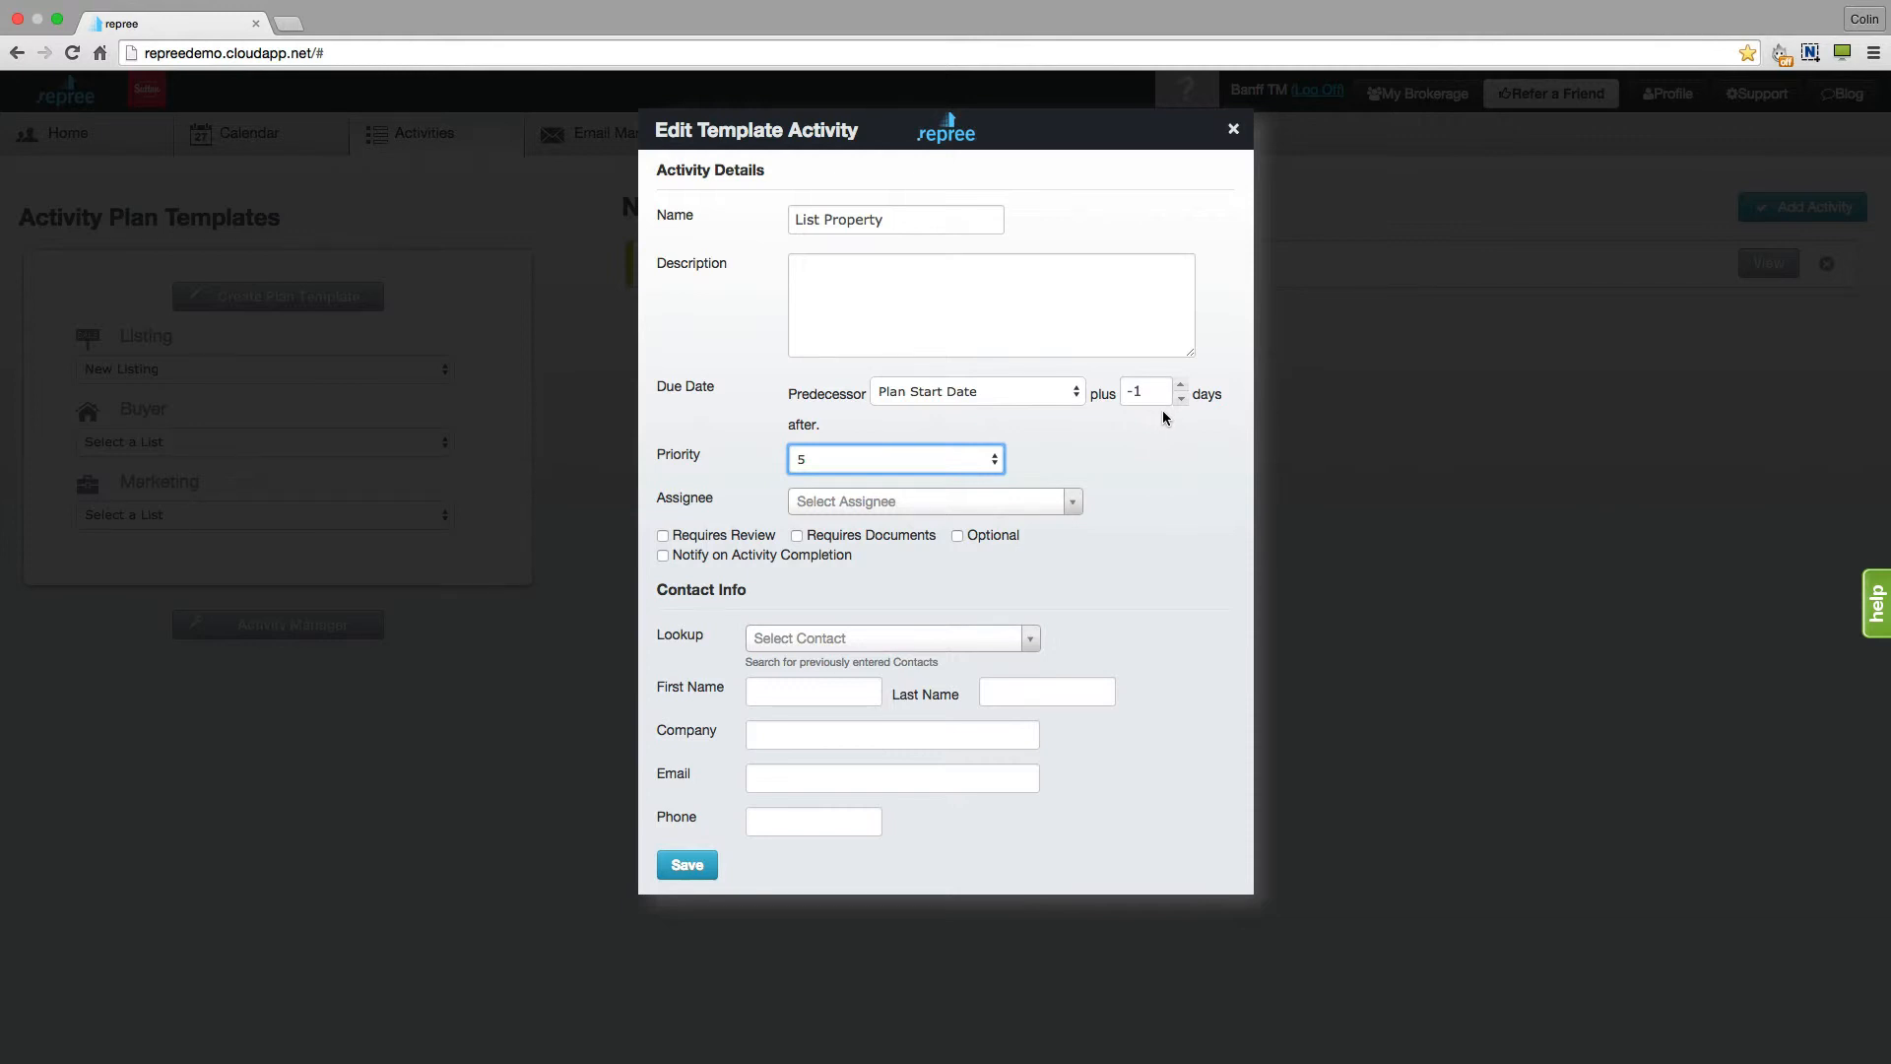
left_click(994, 459)
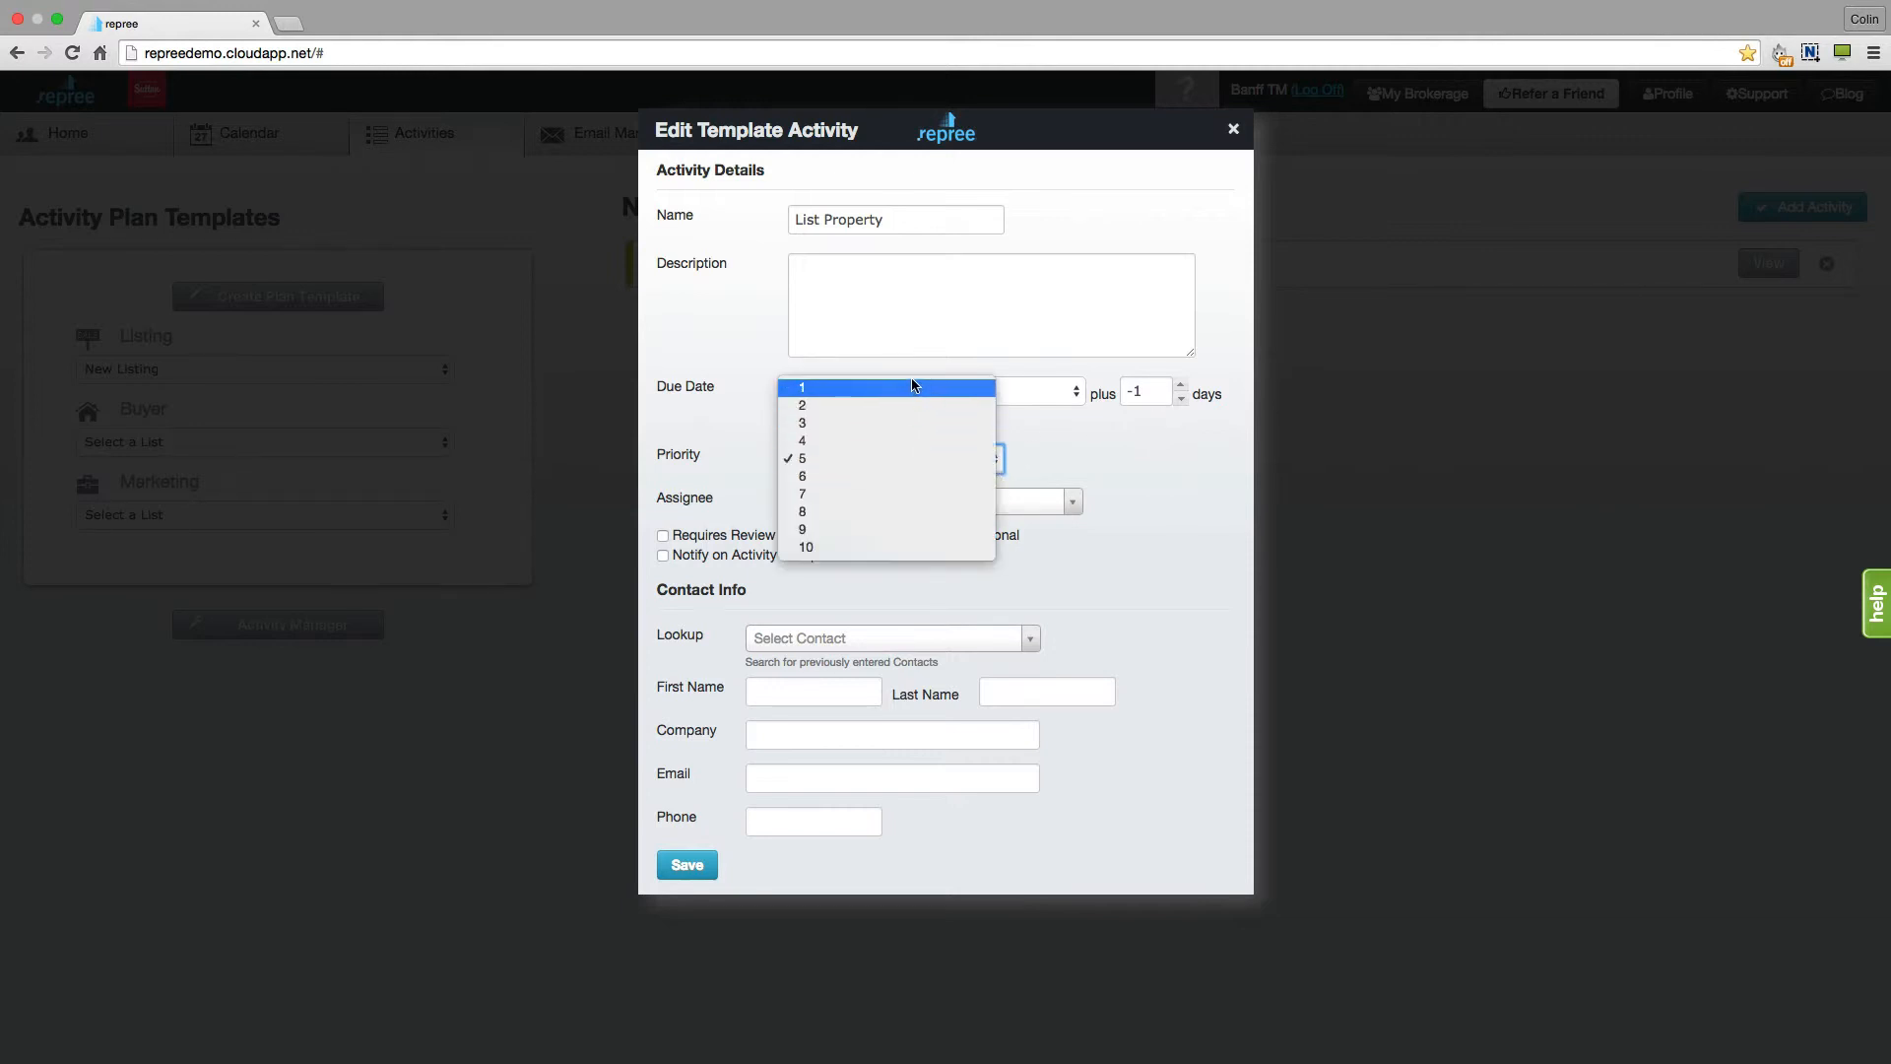
left_click(1055, 450)
left_click(1180, 386)
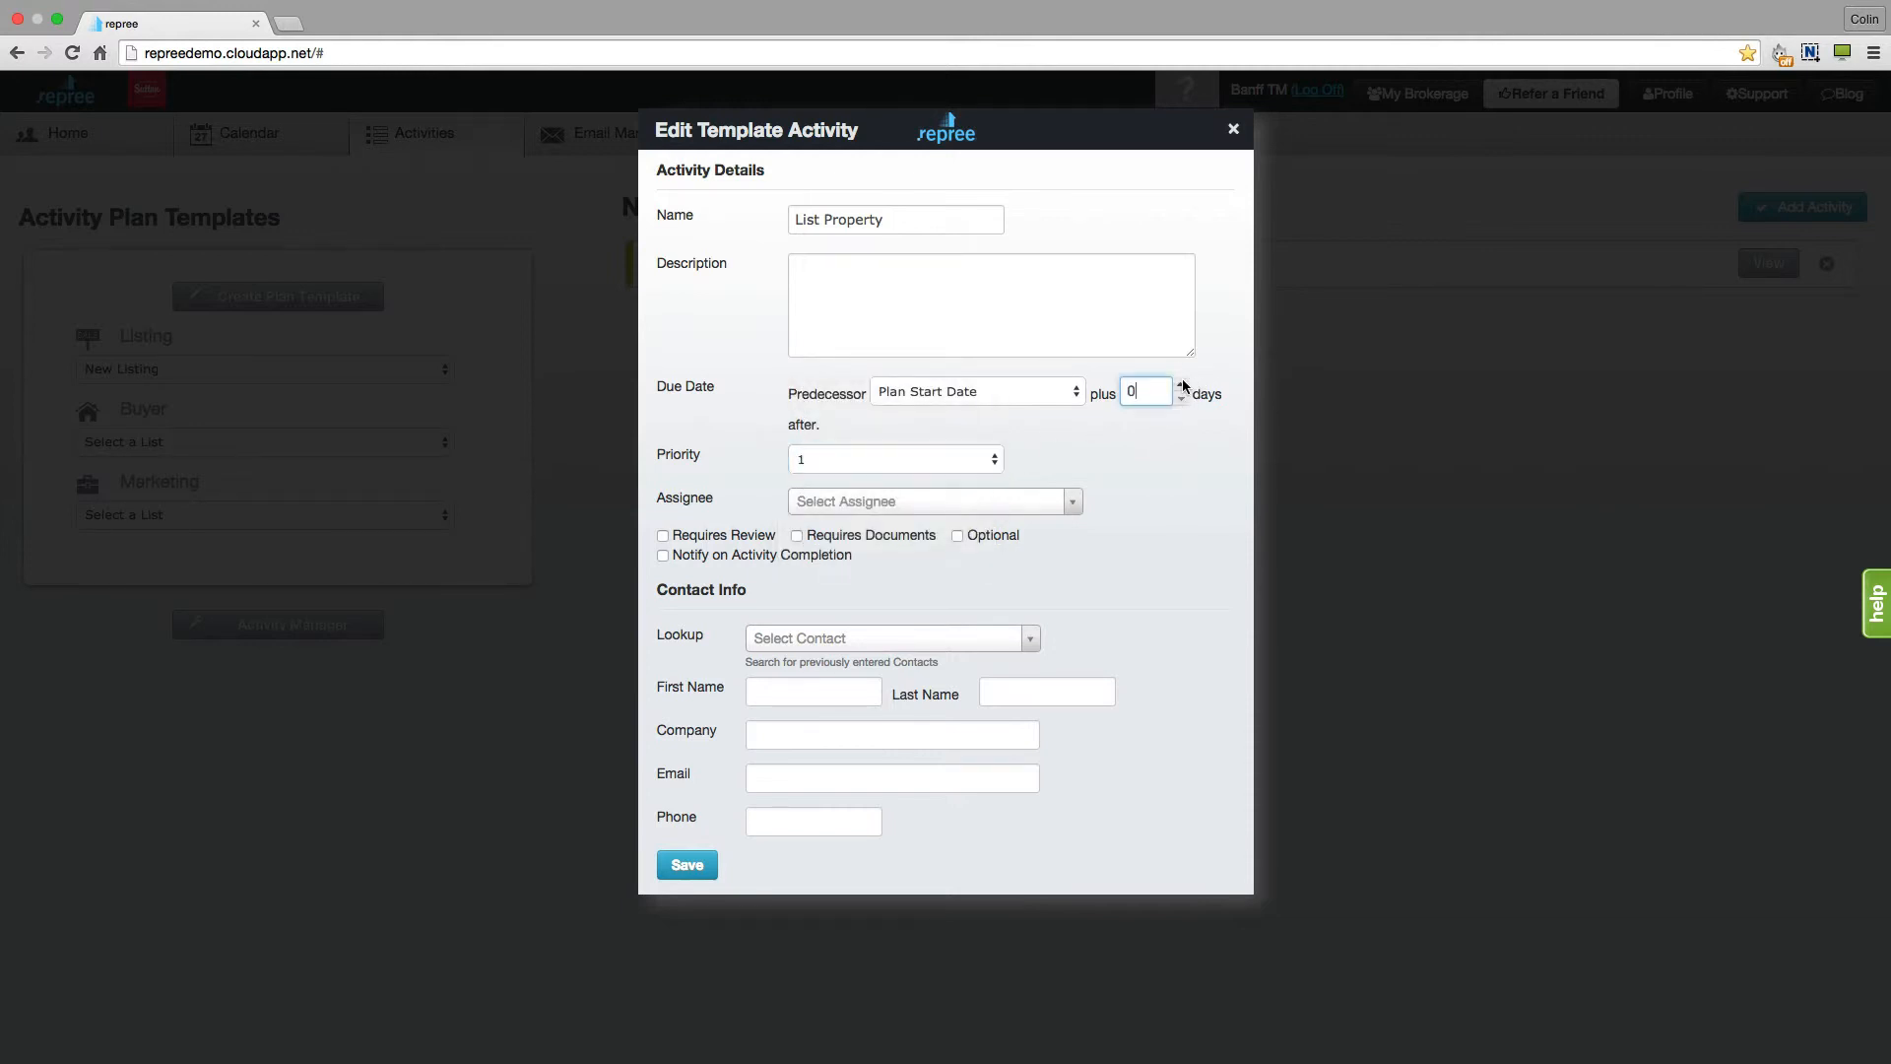
key("Tab")
- Require review for the activity with Banff TM as first reviewer and Banff Broker as second reviewer
left_click(662, 537)
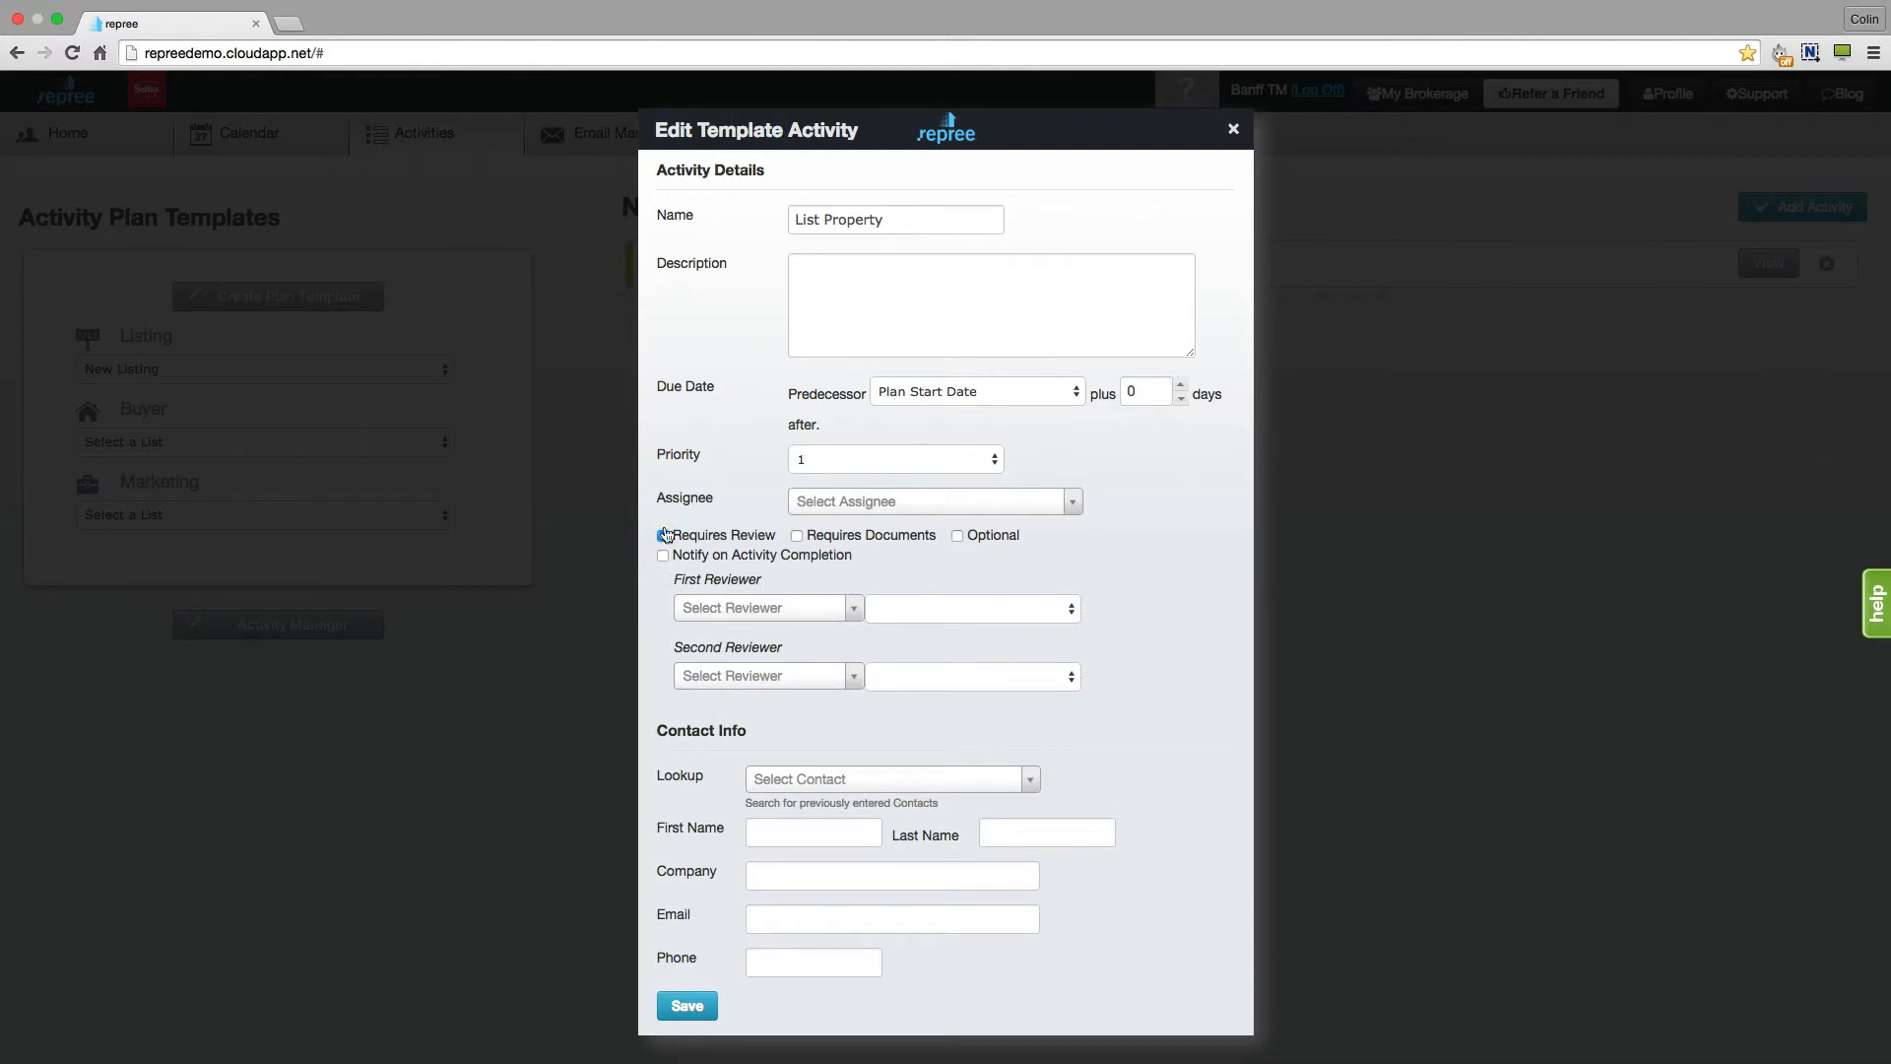
left_click(854, 607)
left_click(855, 655)
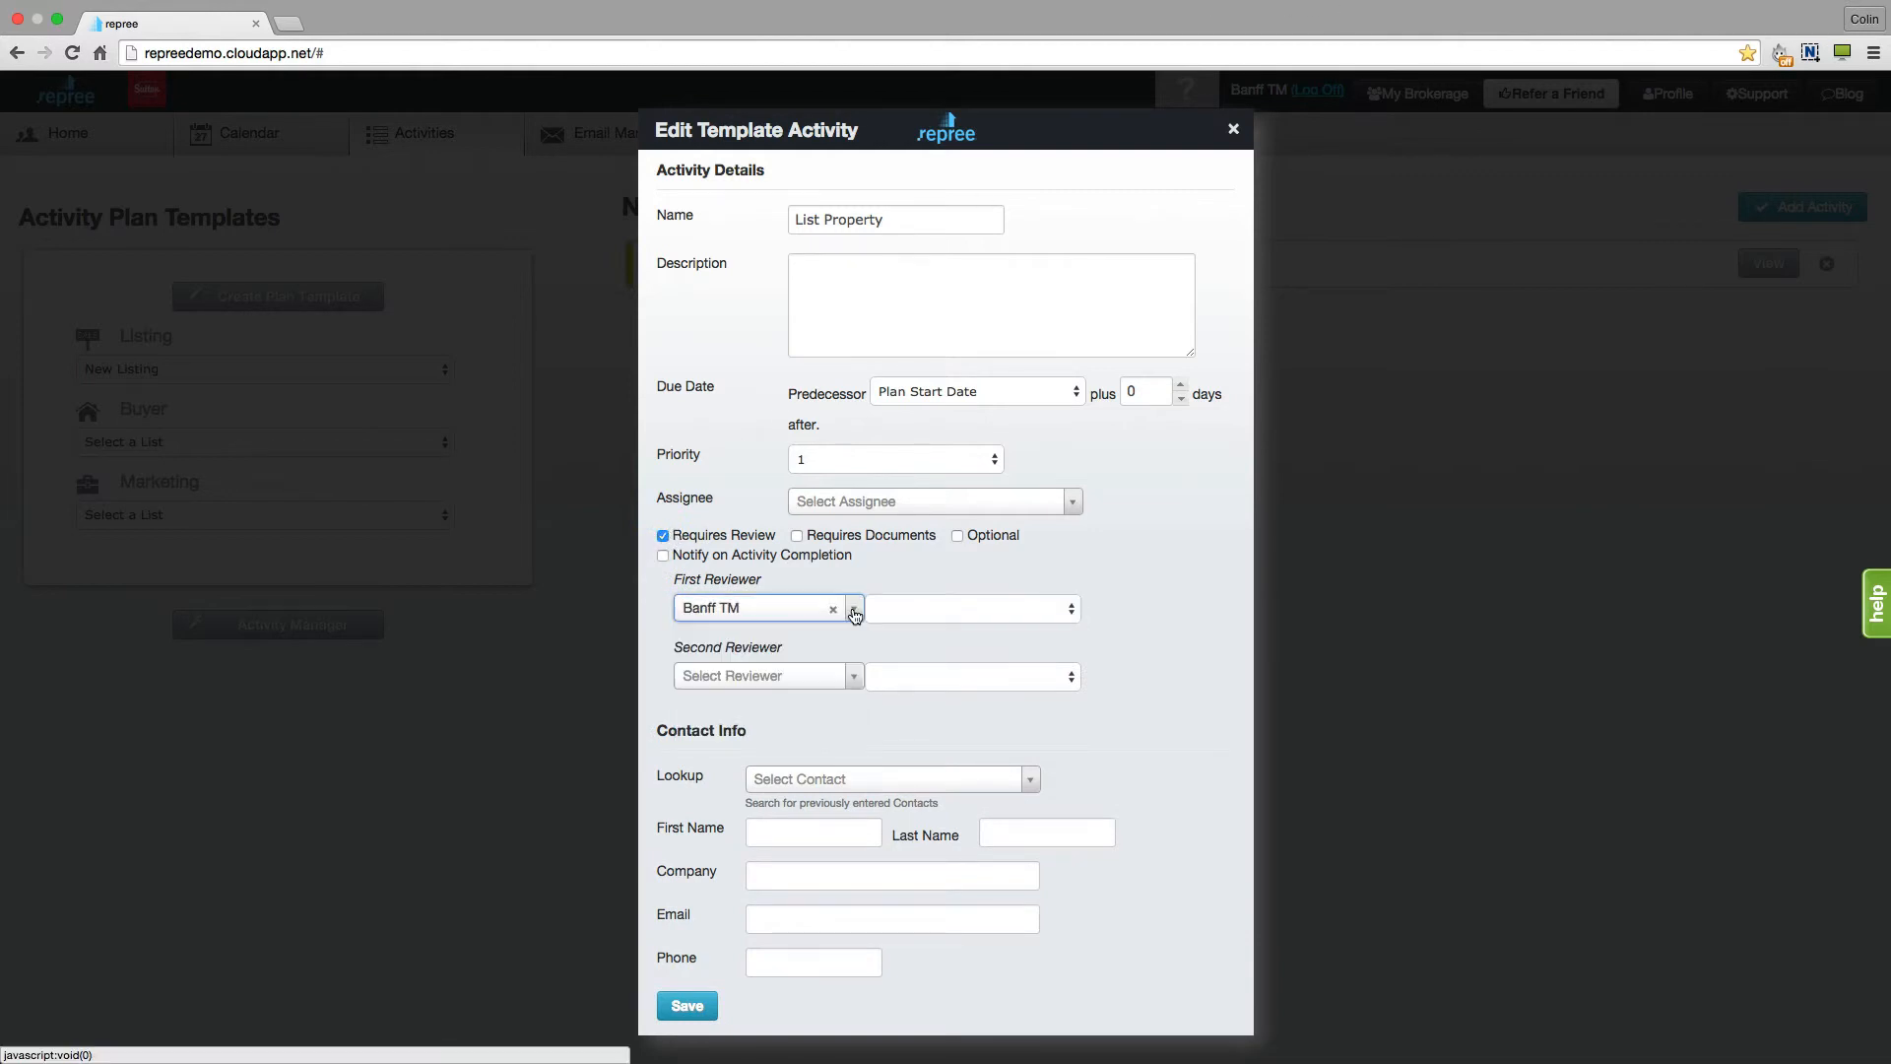
left_click(855, 677)
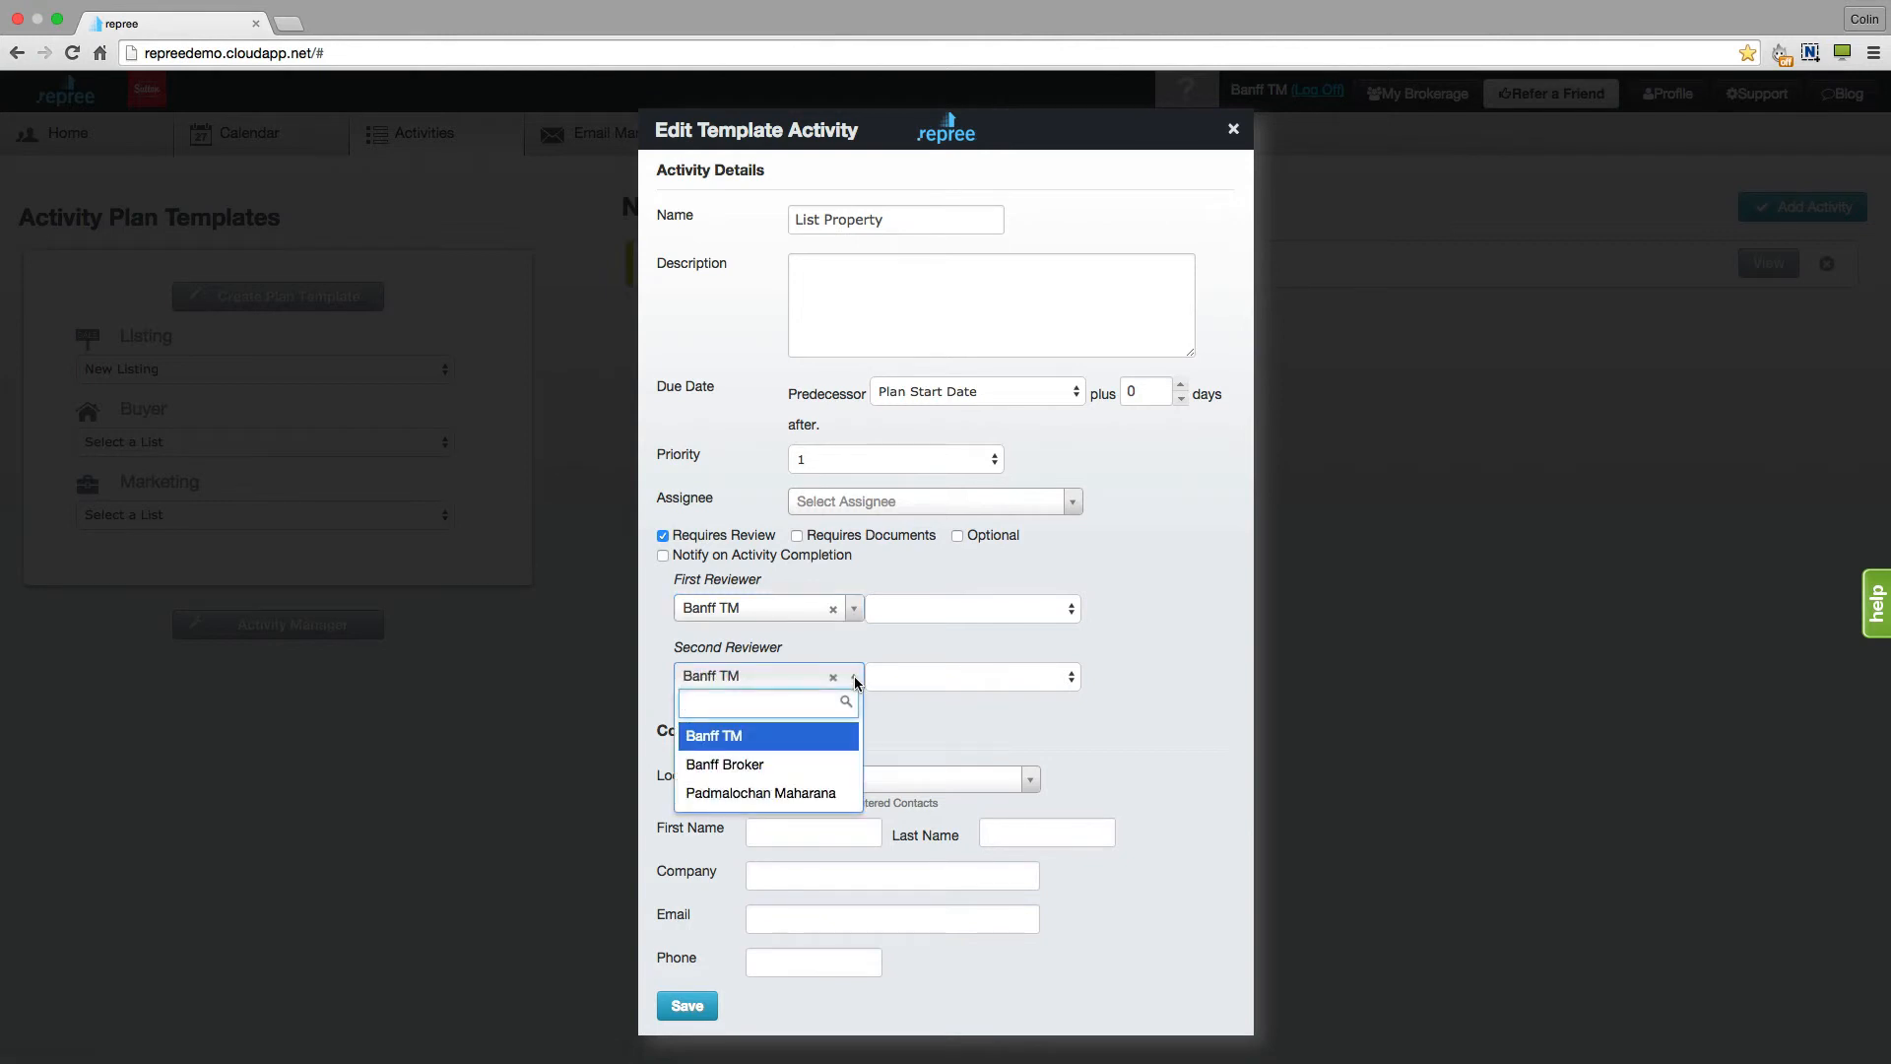
left_click(807, 762)
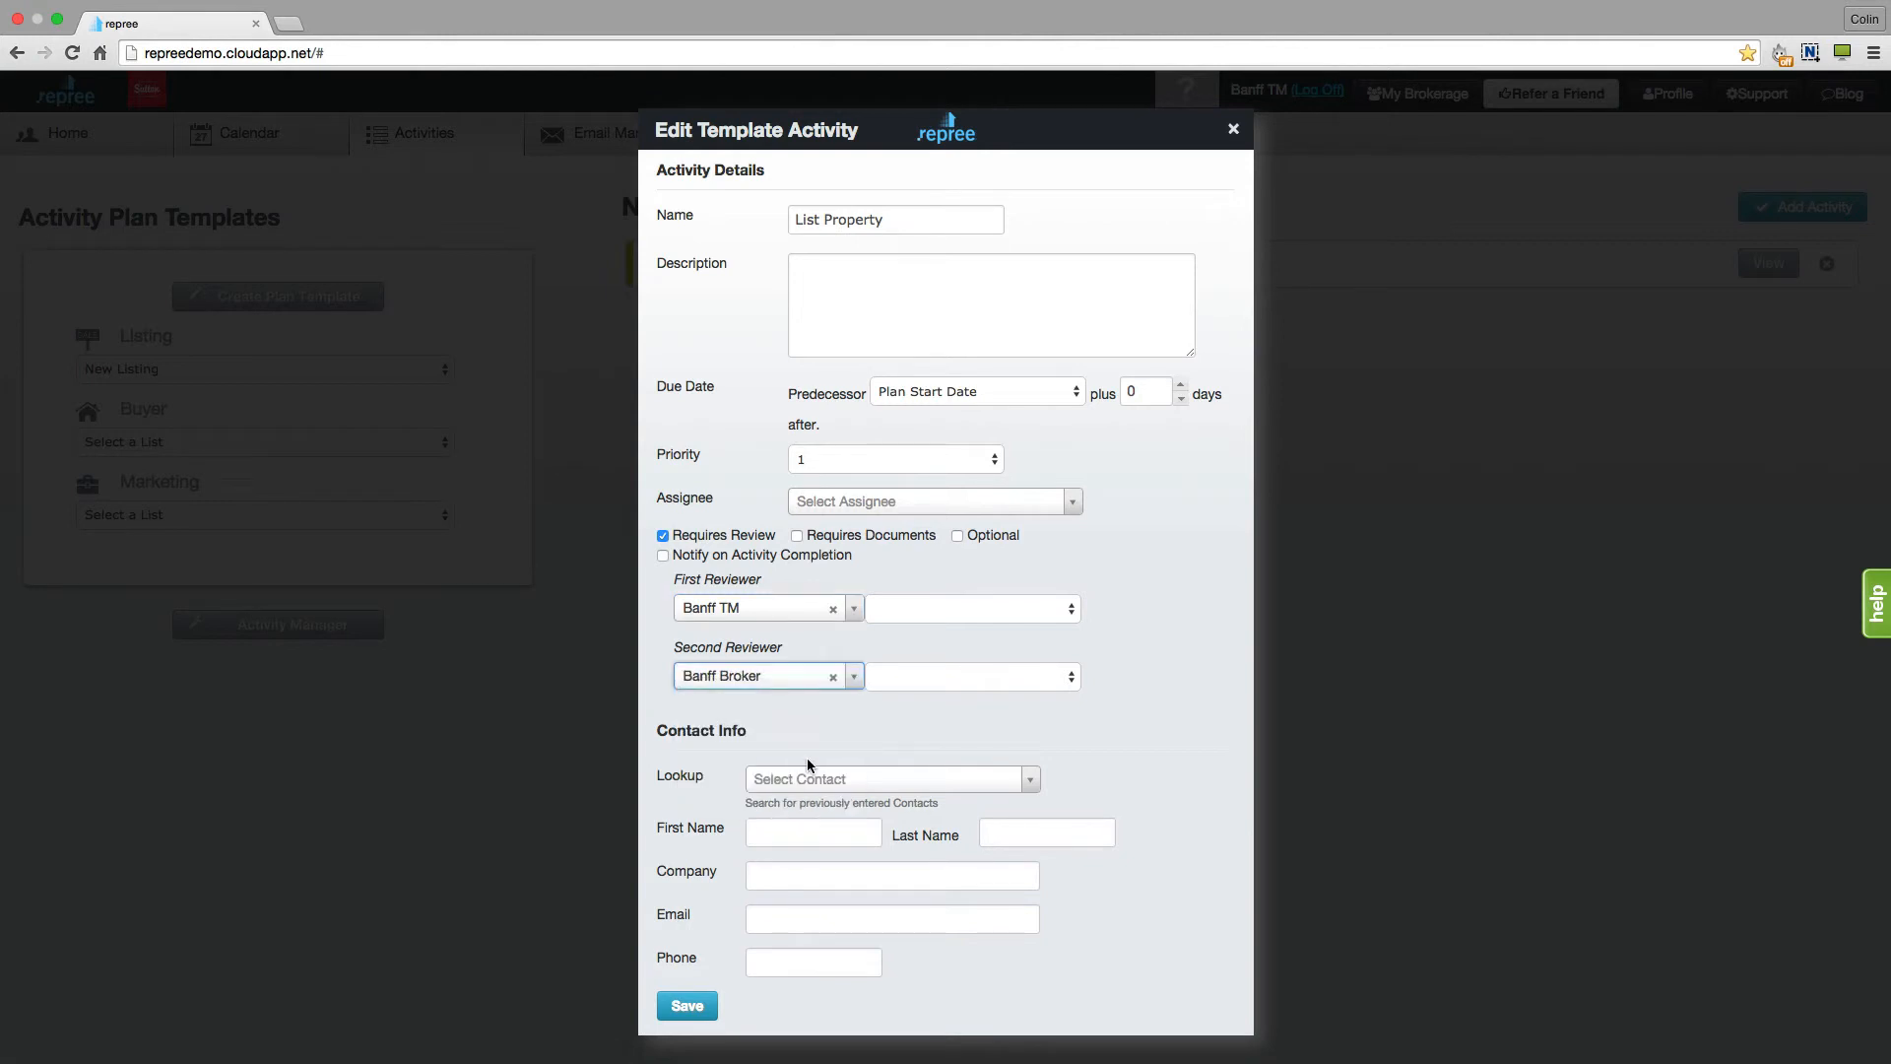
- Mark the activity as requiring documents, optional and notify on completion, then save it
left_click(798, 539)
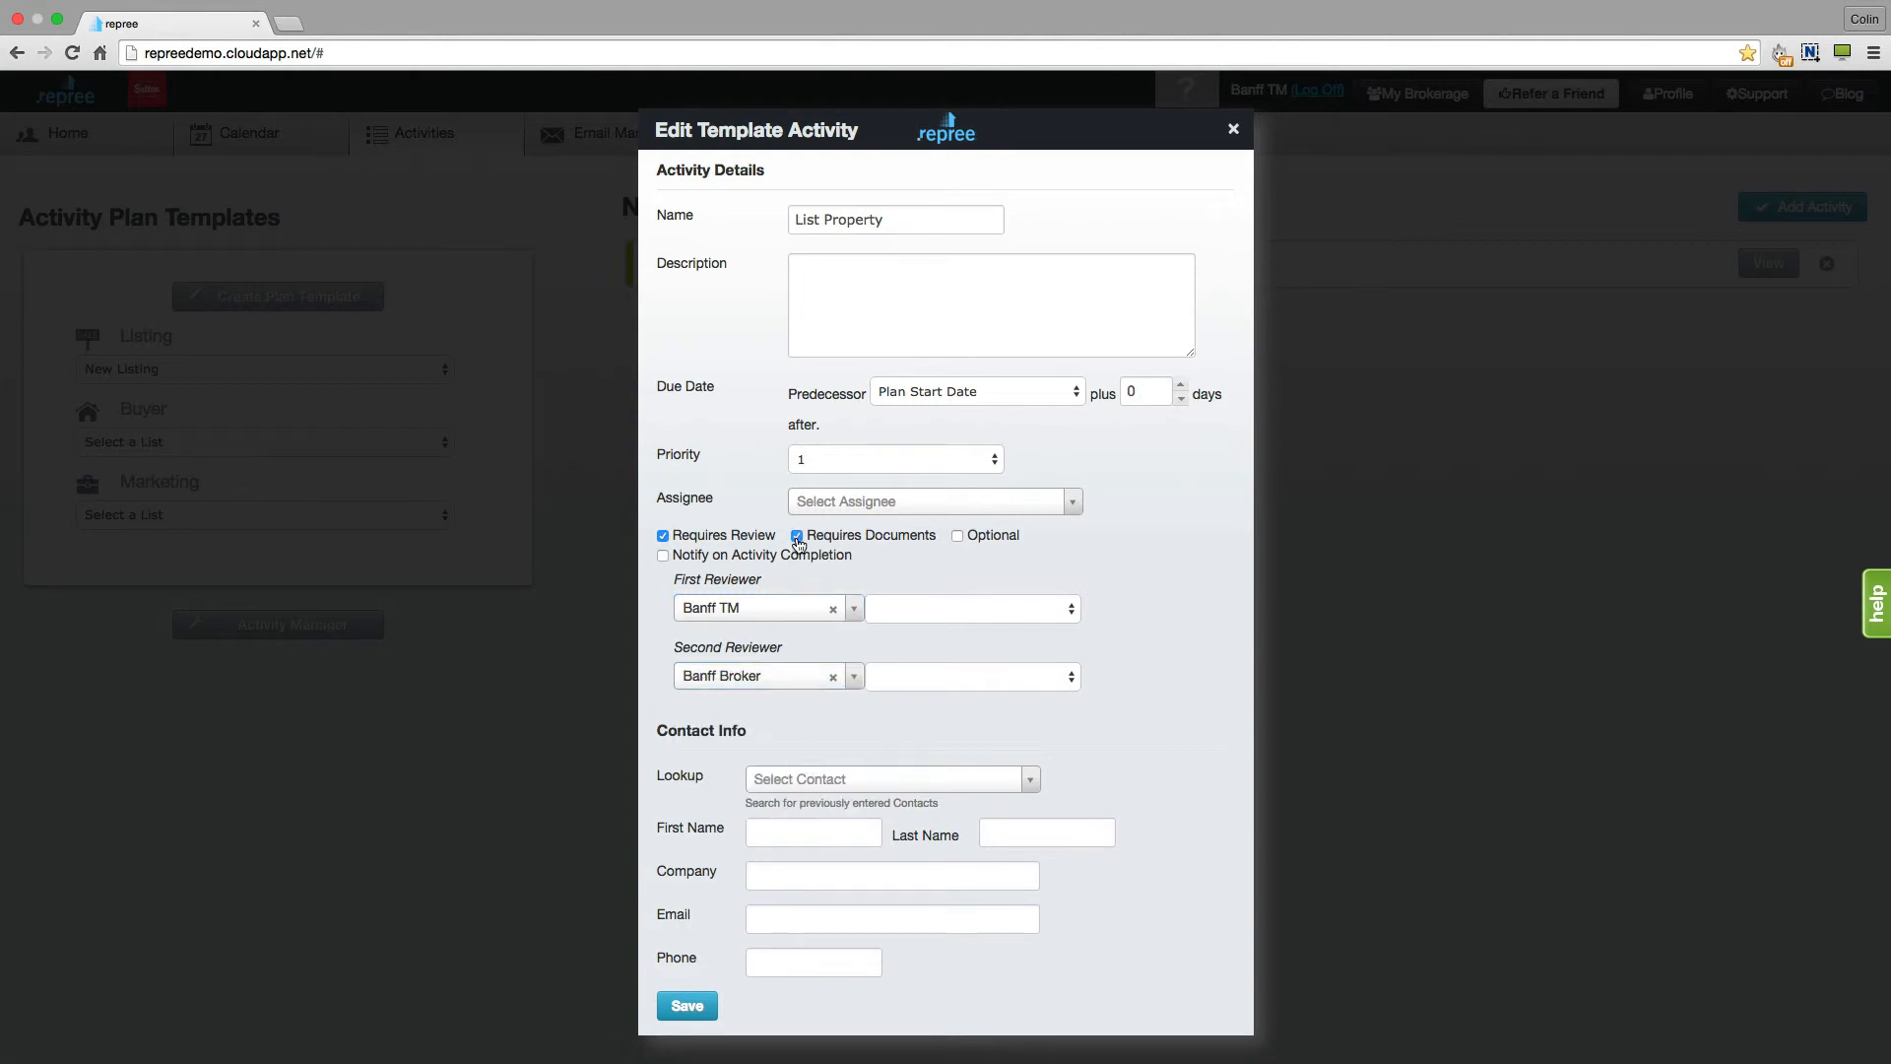
left_click(958, 538)
left_click(664, 558)
left_click(689, 1007)
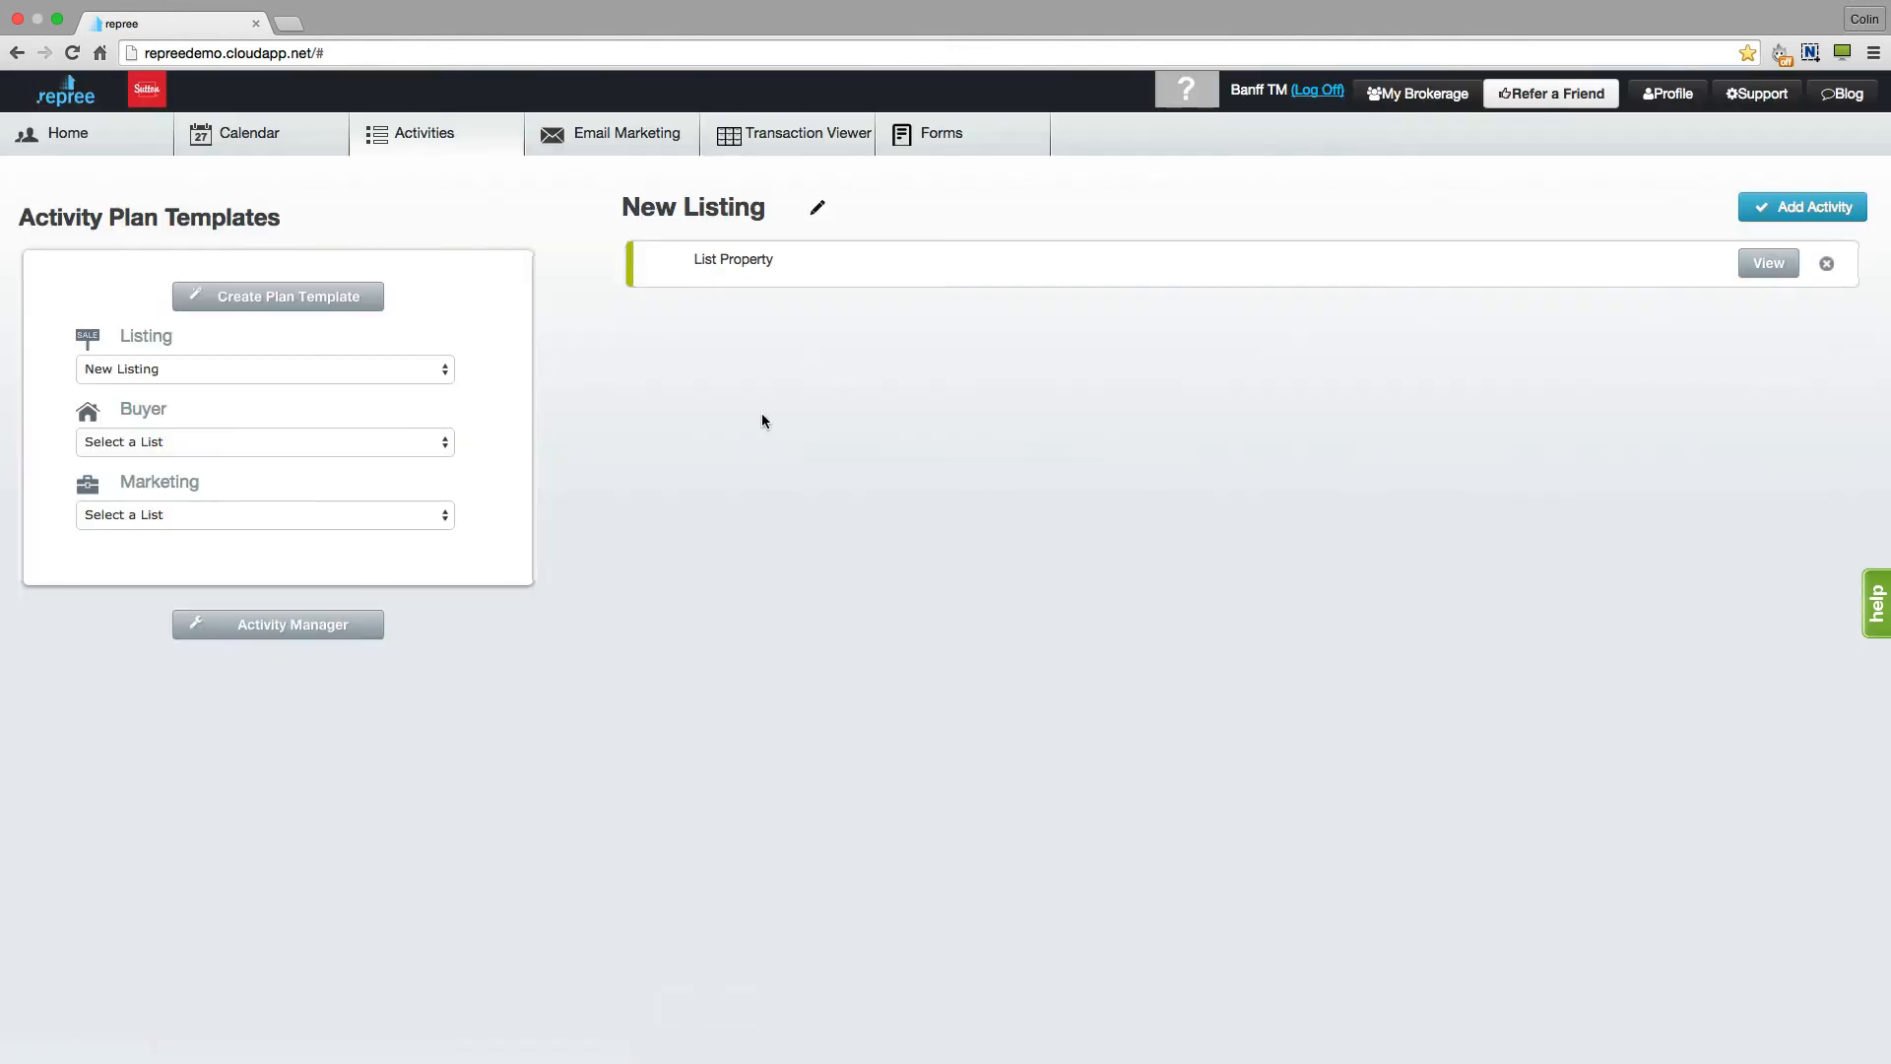
- Reopen the plan template settings and the List Property activity to review them
left_click(819, 212)
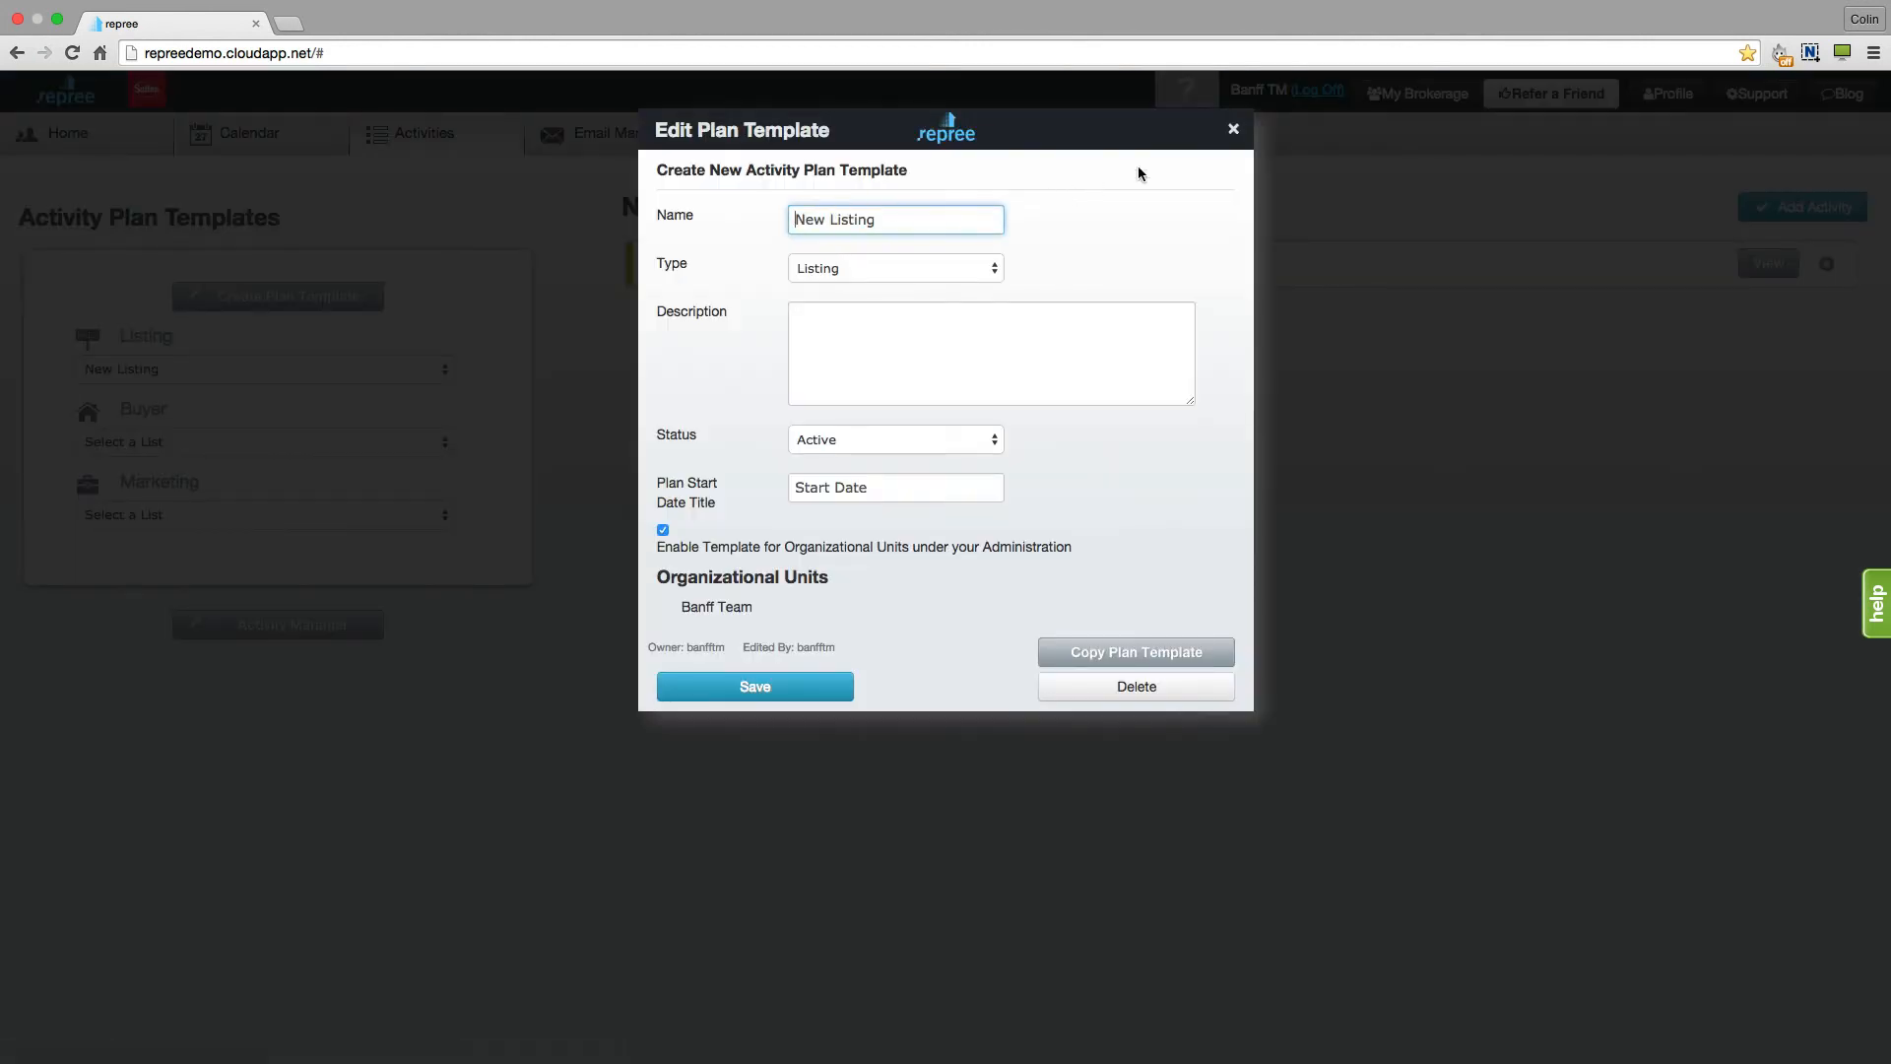
left_click(1234, 129)
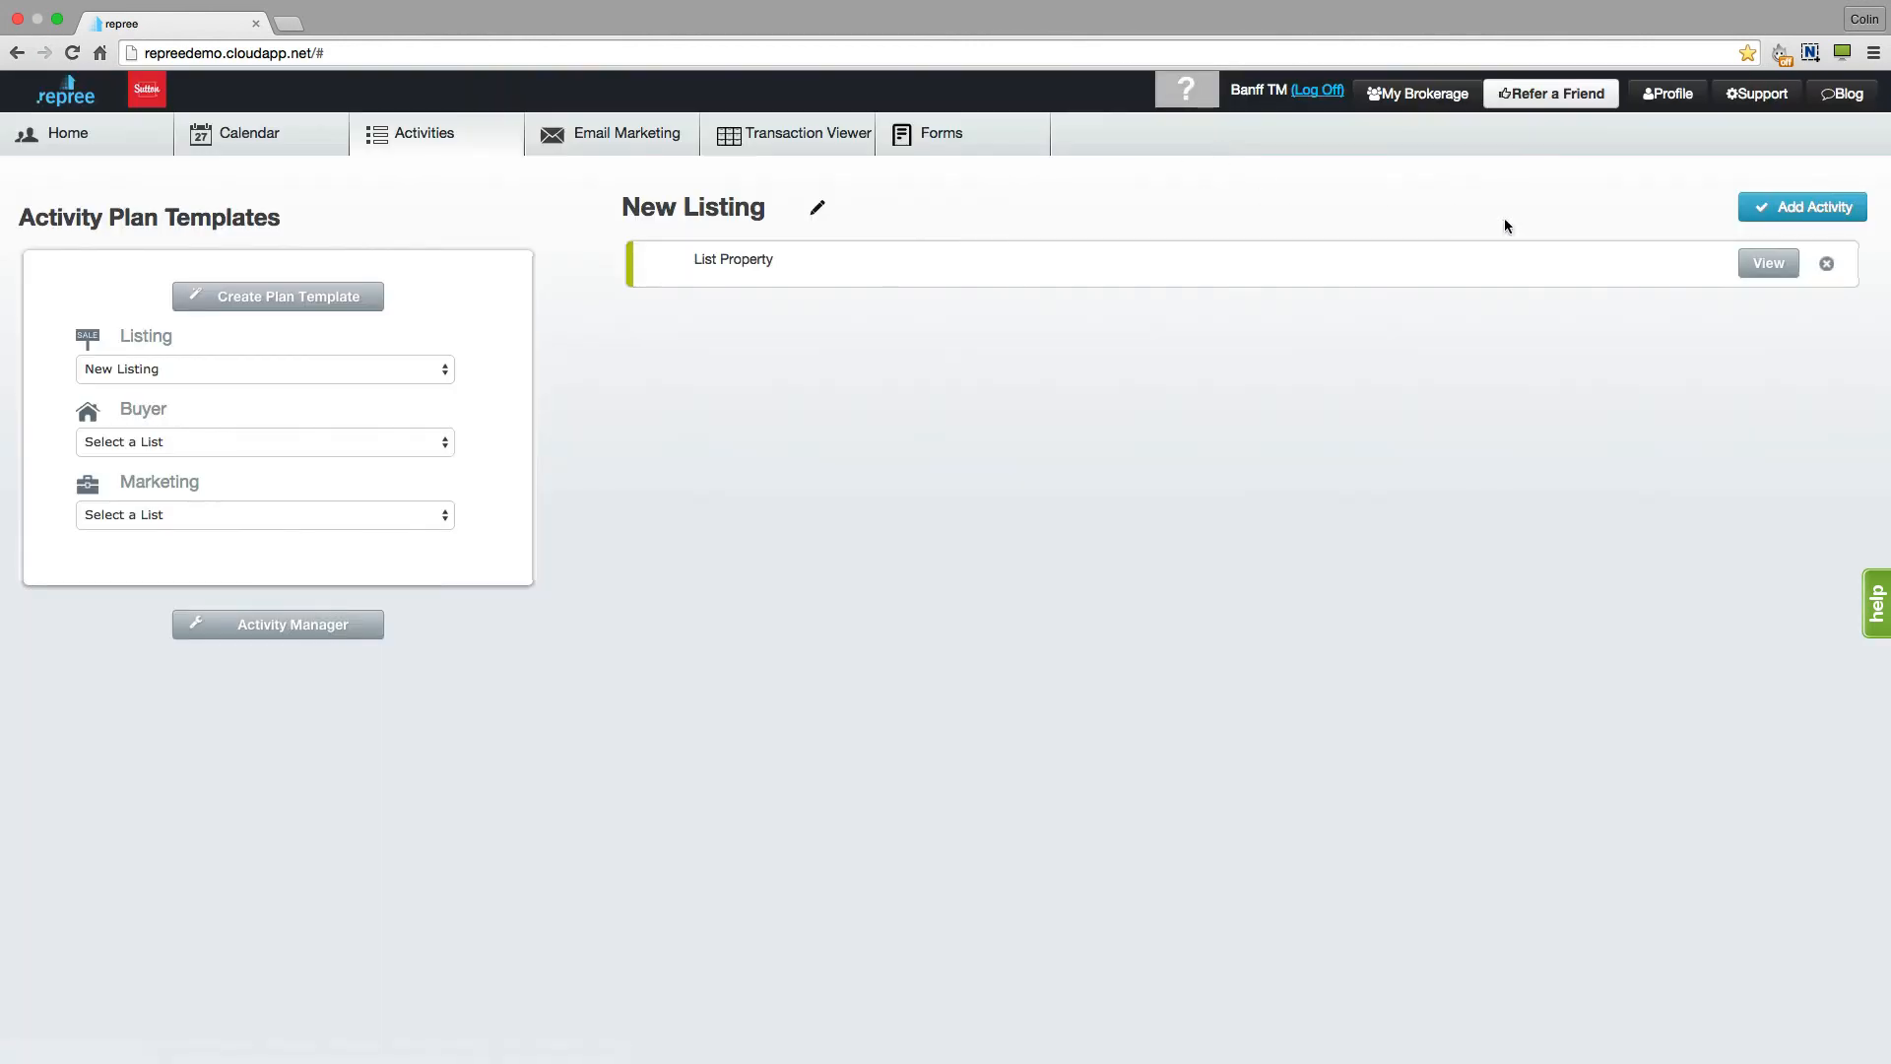
left_click(1767, 263)
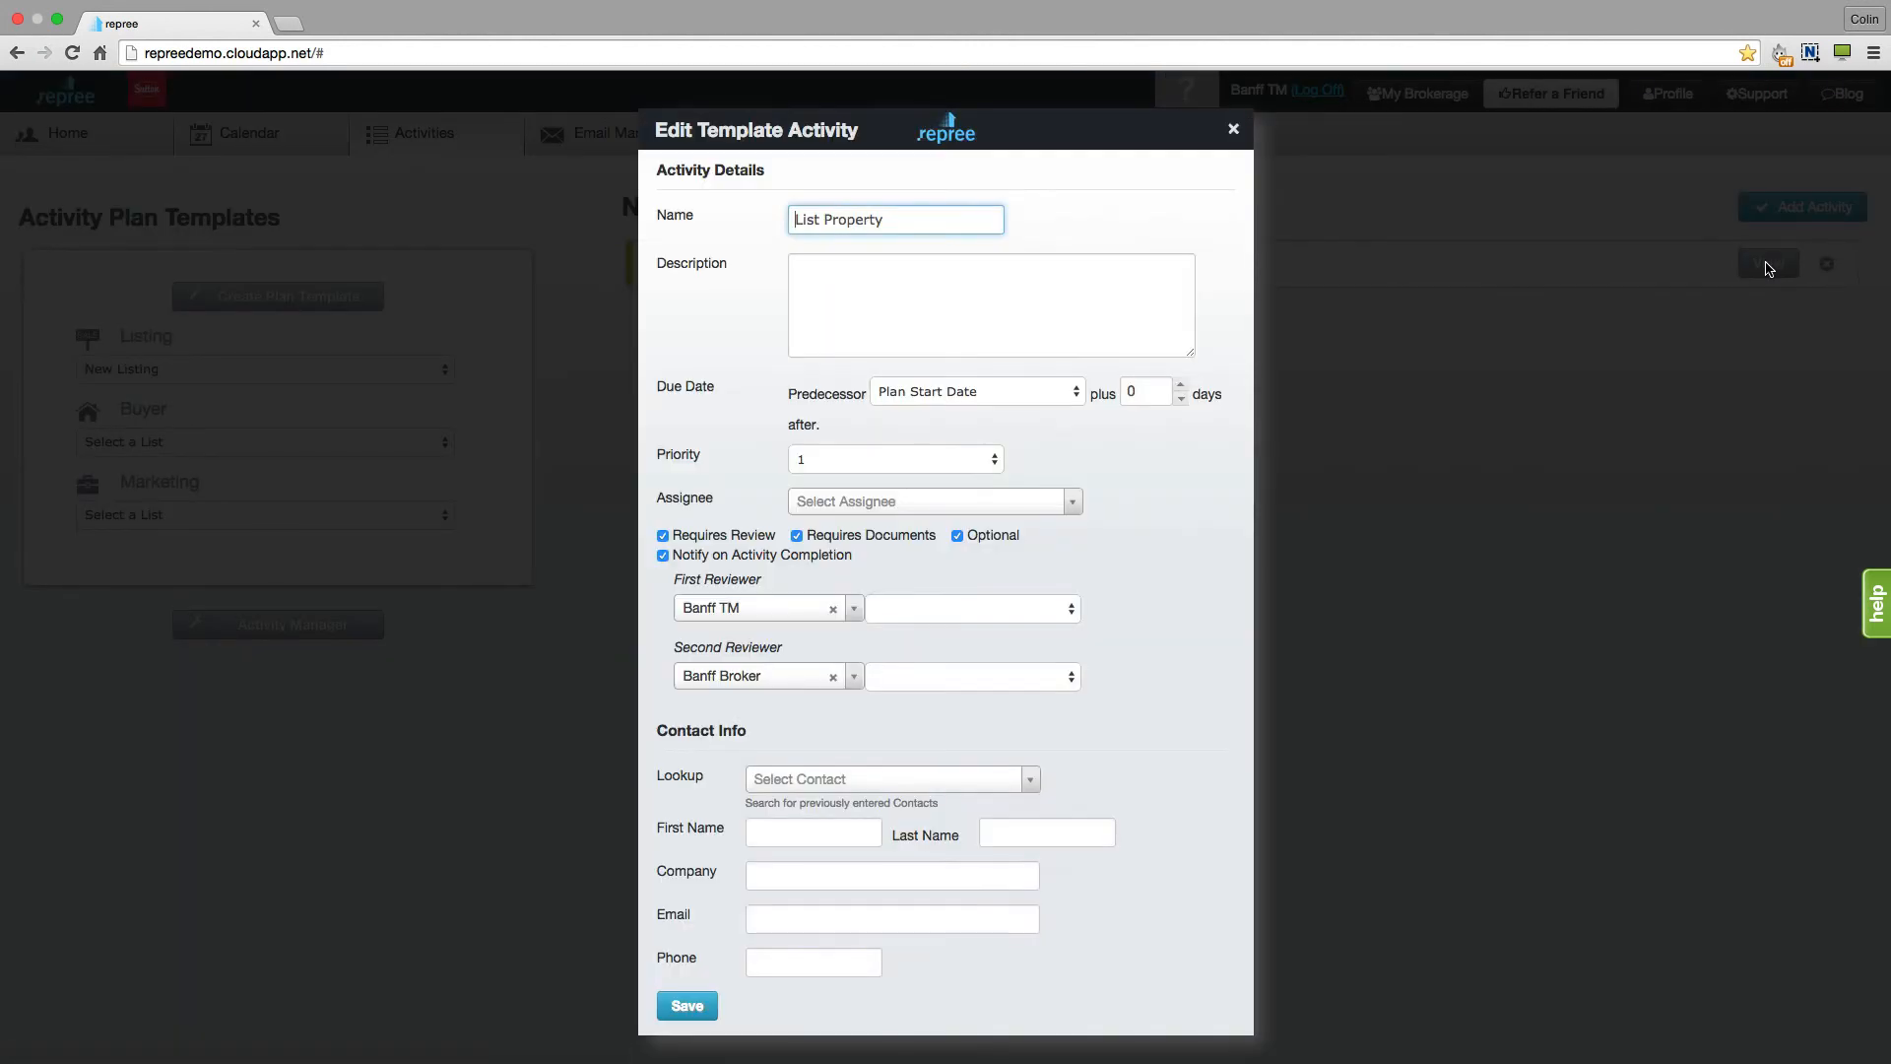
left_click(1232, 129)
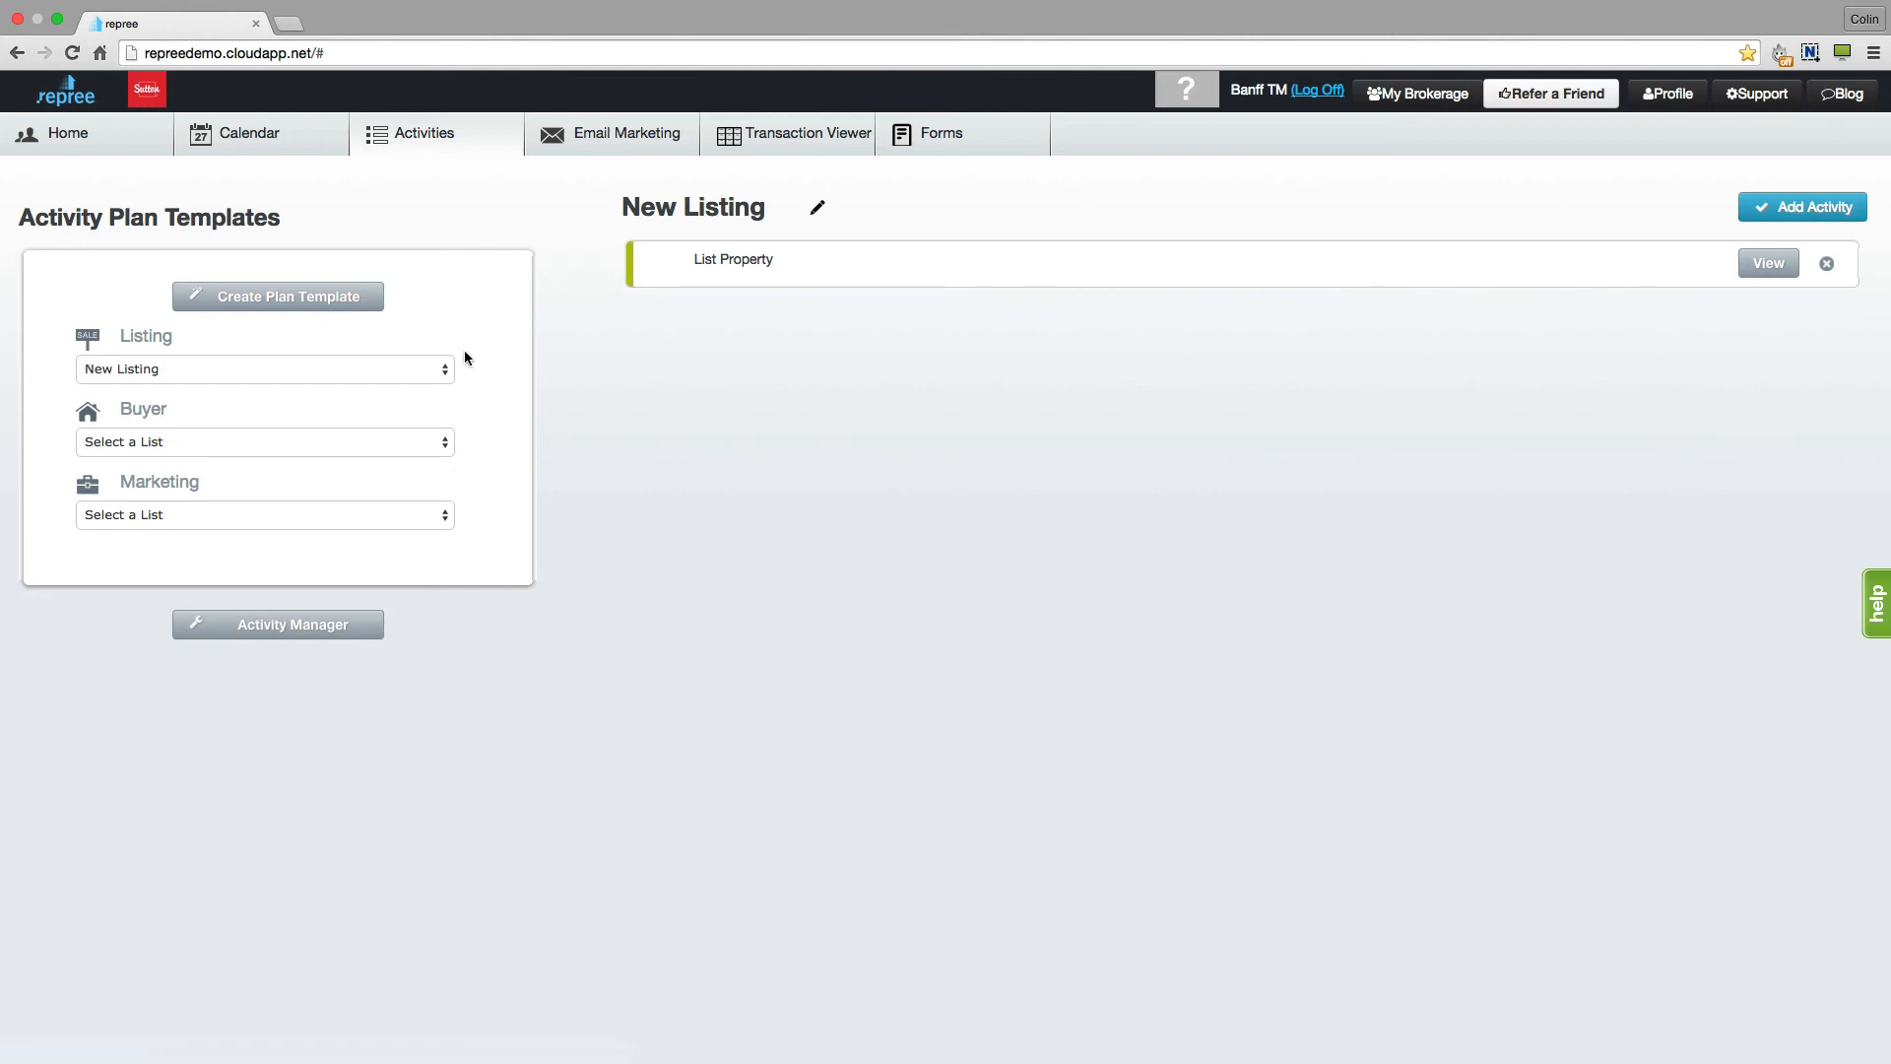
- Check the Listing plan list and return to the Activity Manager
left_click(446, 374)
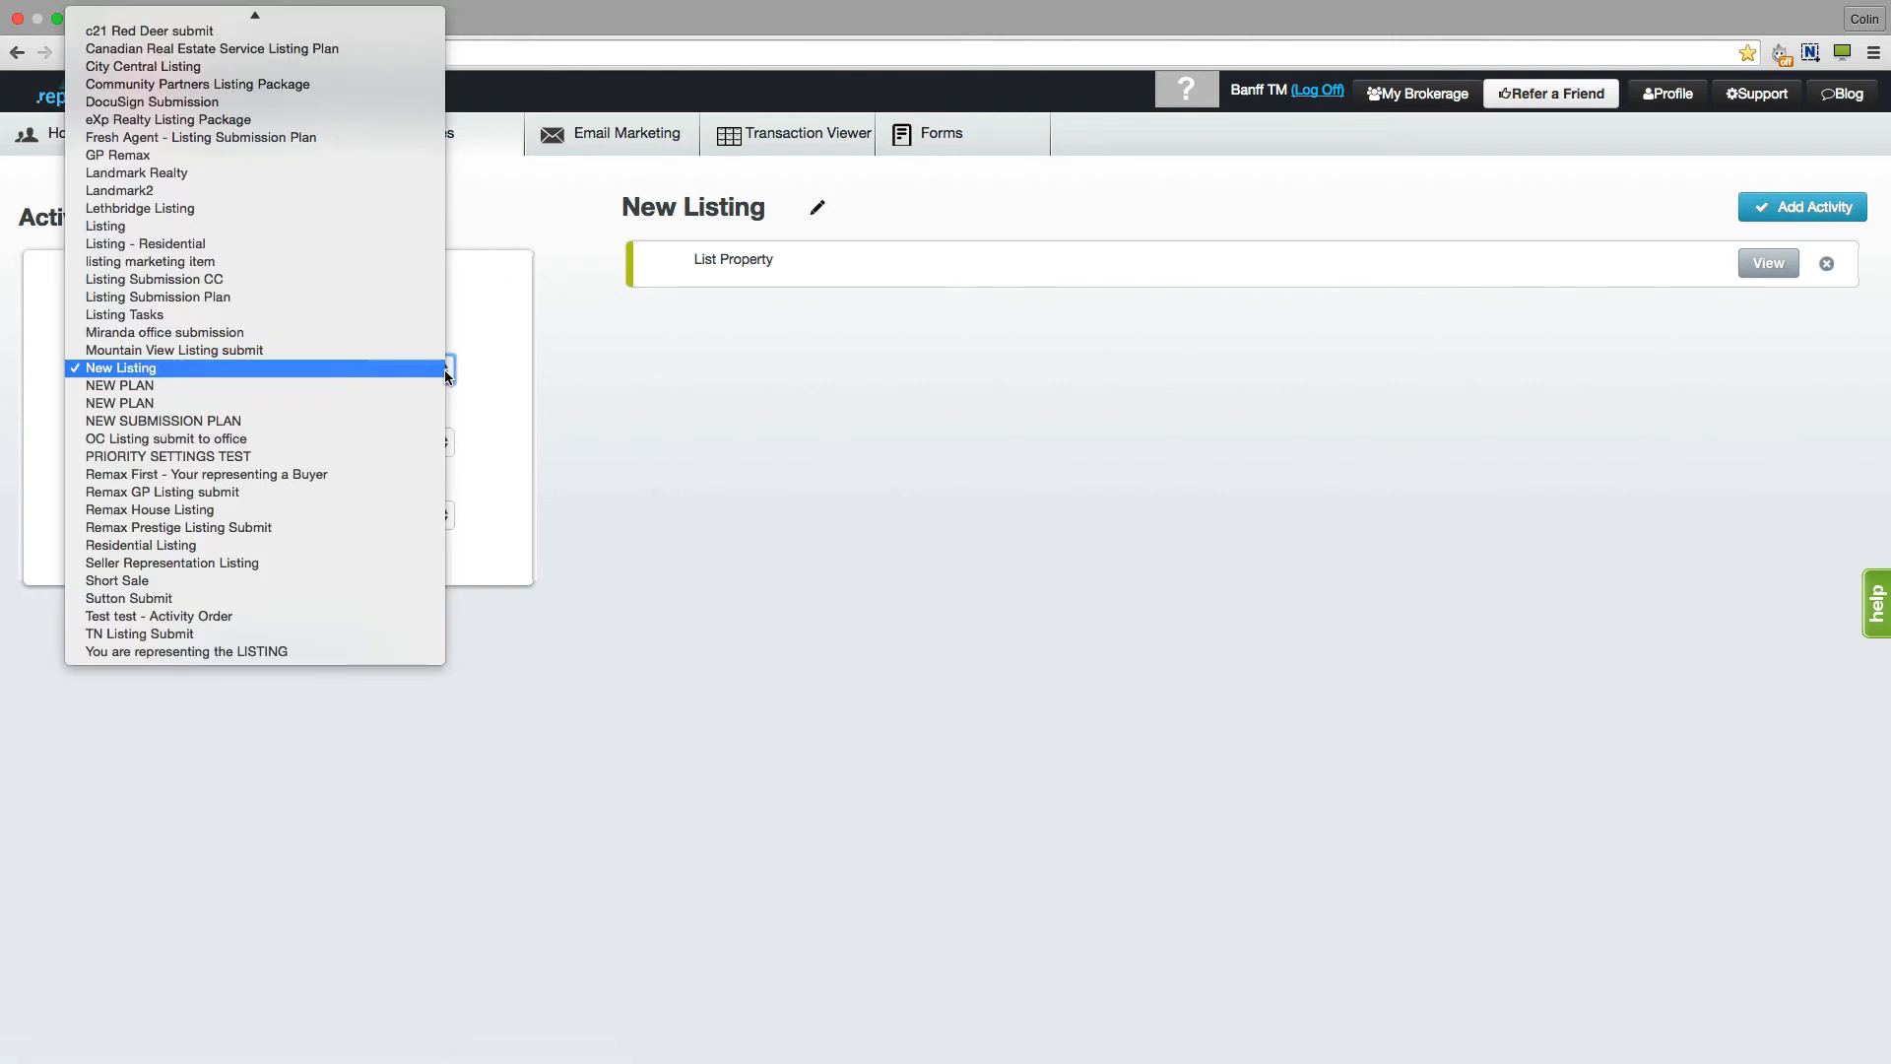
left_click(446, 373)
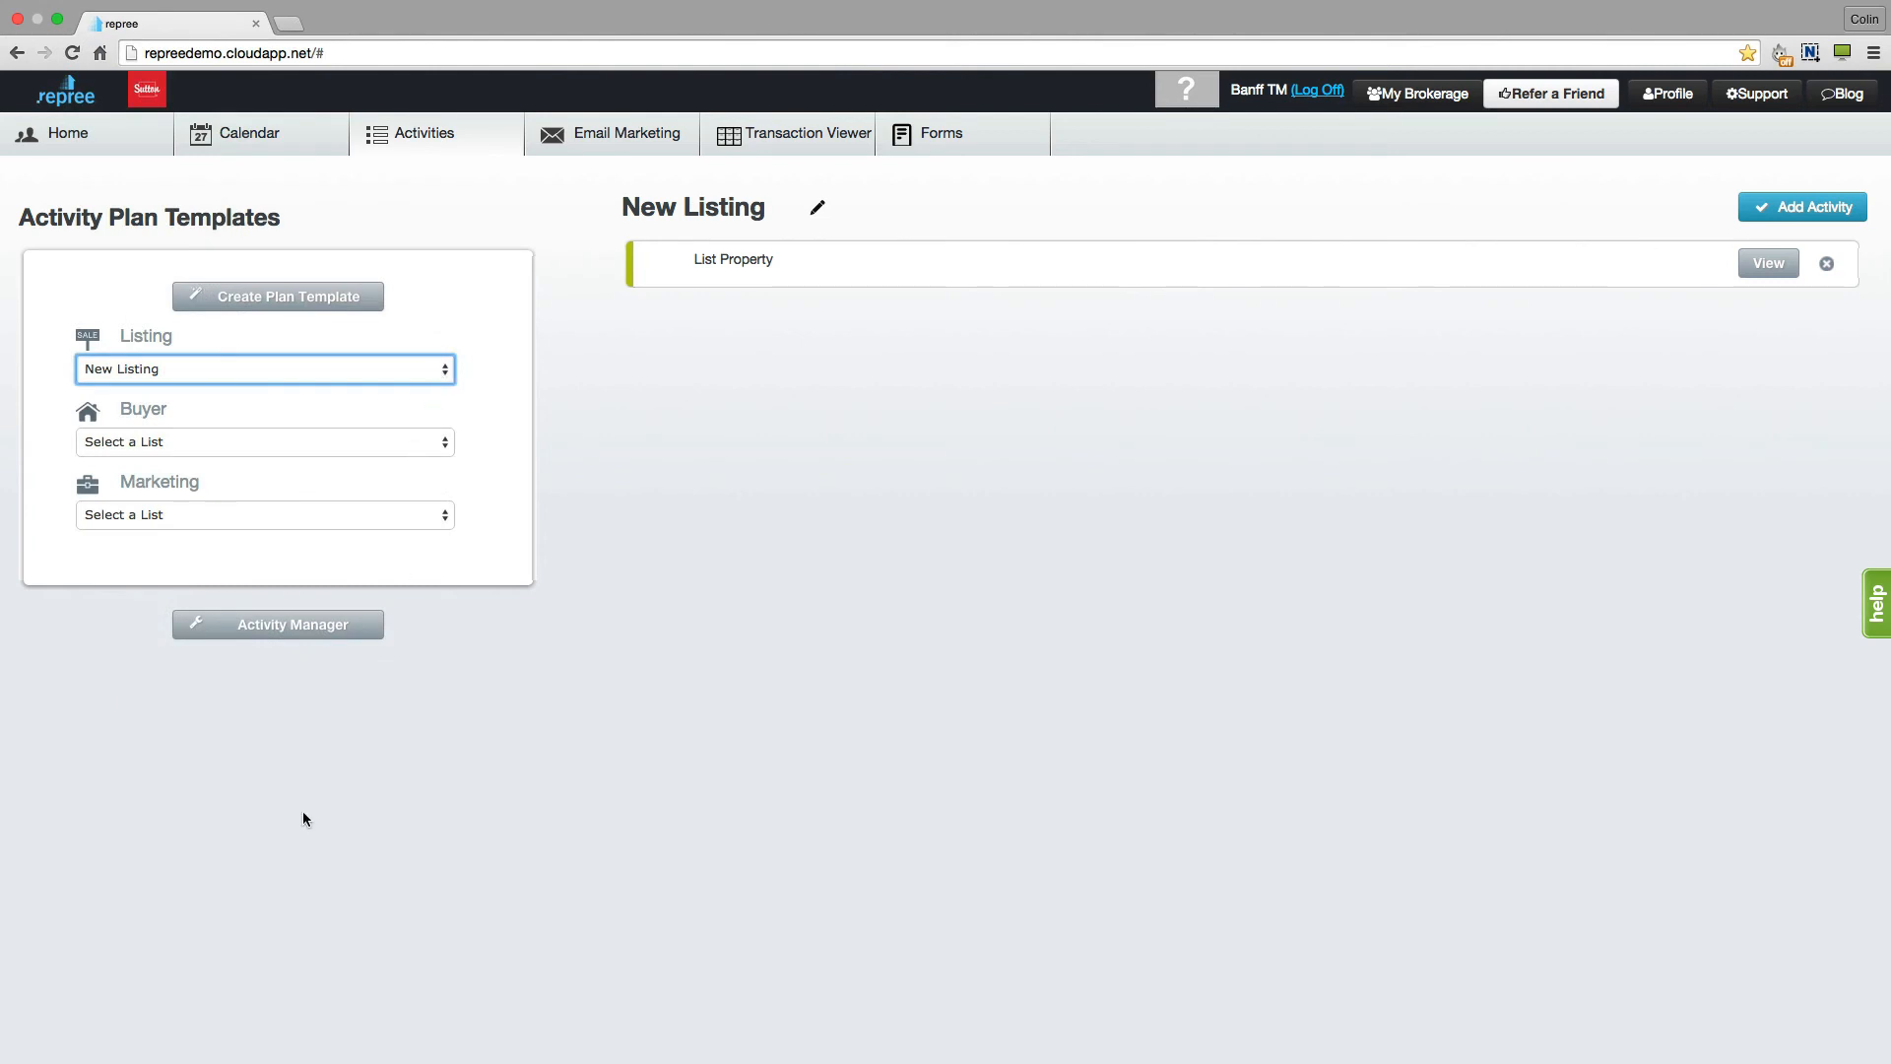
left_click(293, 626)
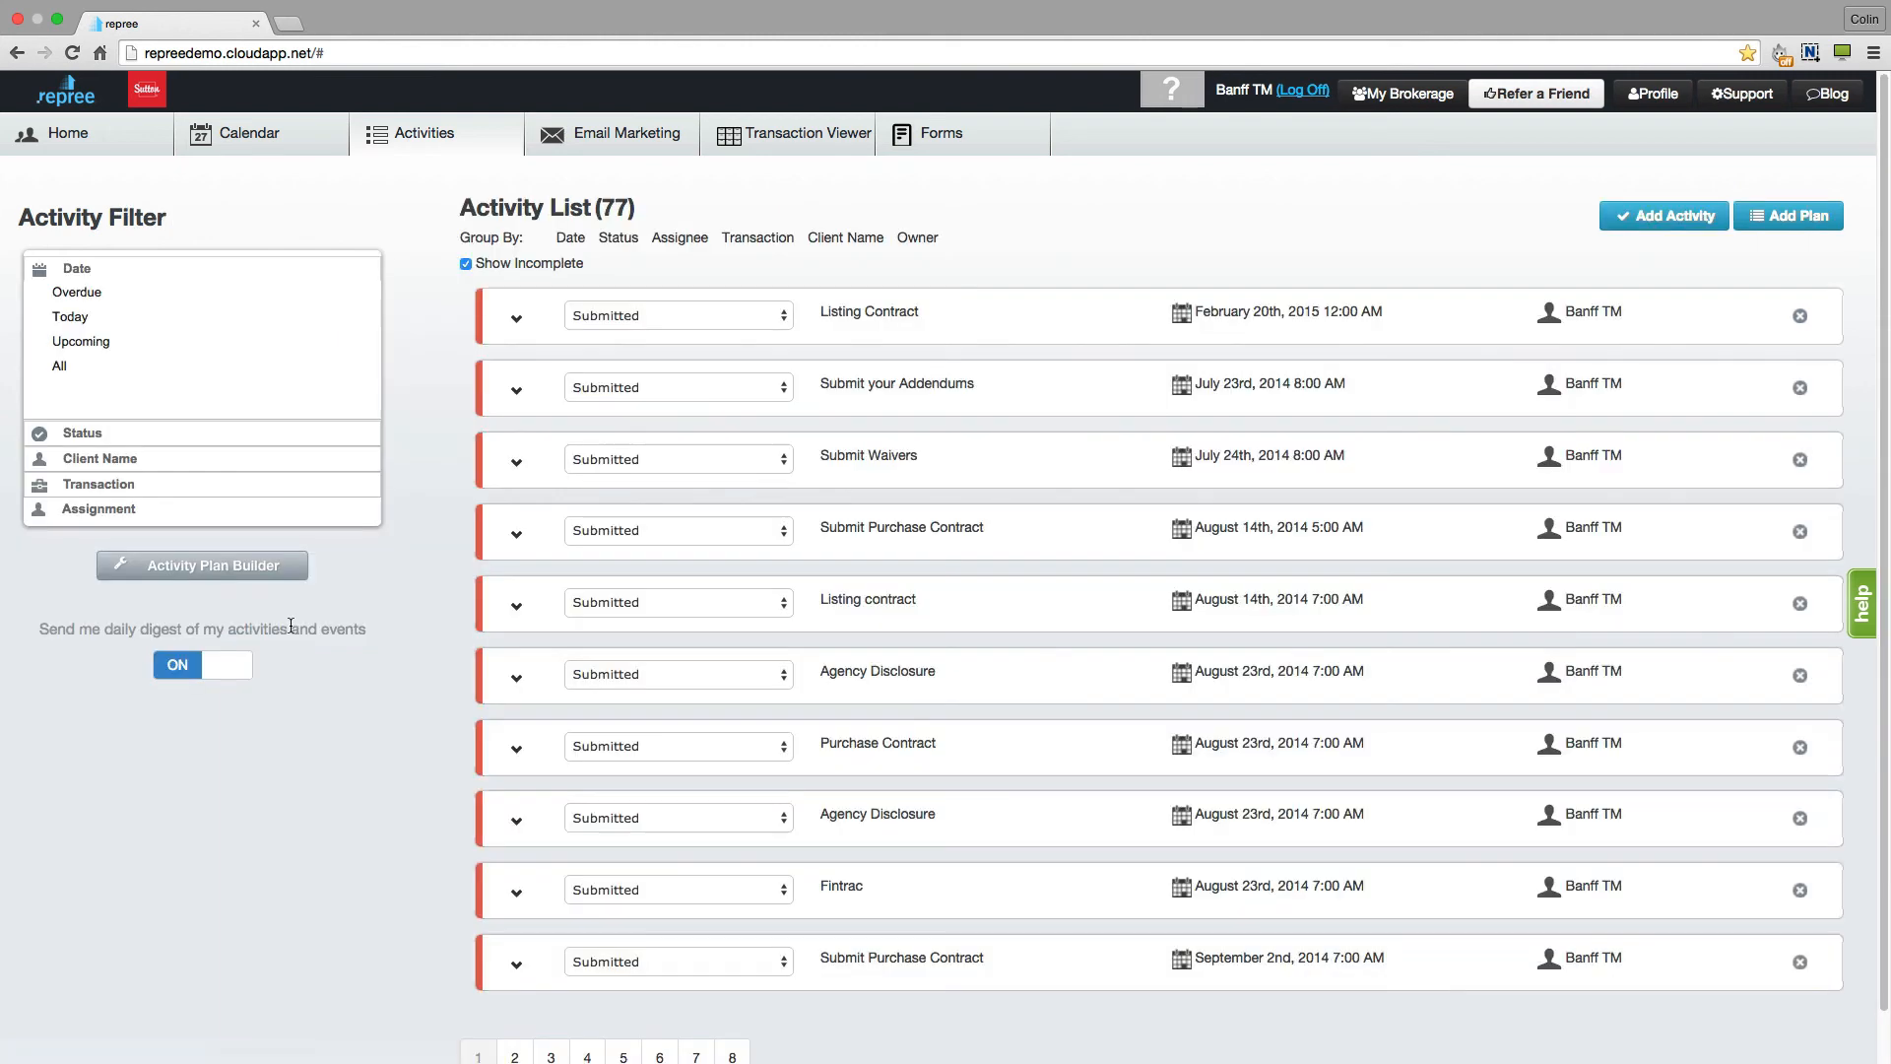